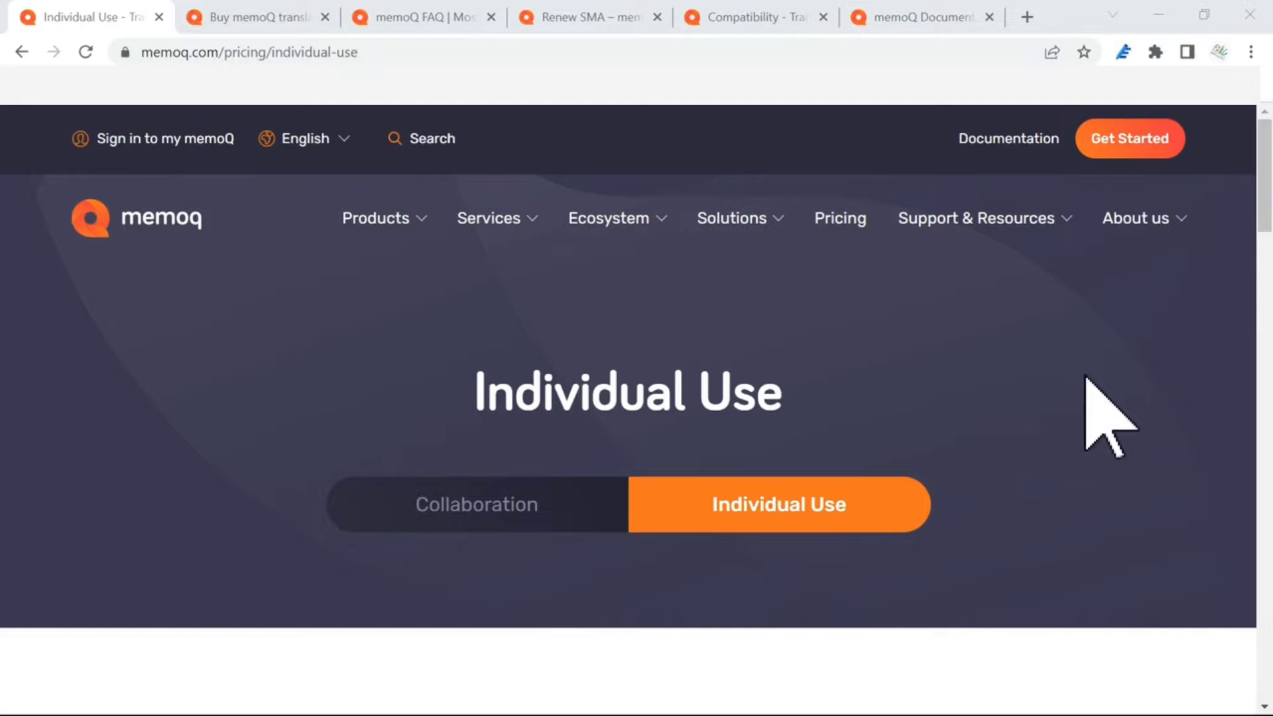
# Review the memoQ translator pro price, its purchase page and the SMA renewal help article
pyautogui.scroll(-10, 1055, 415)
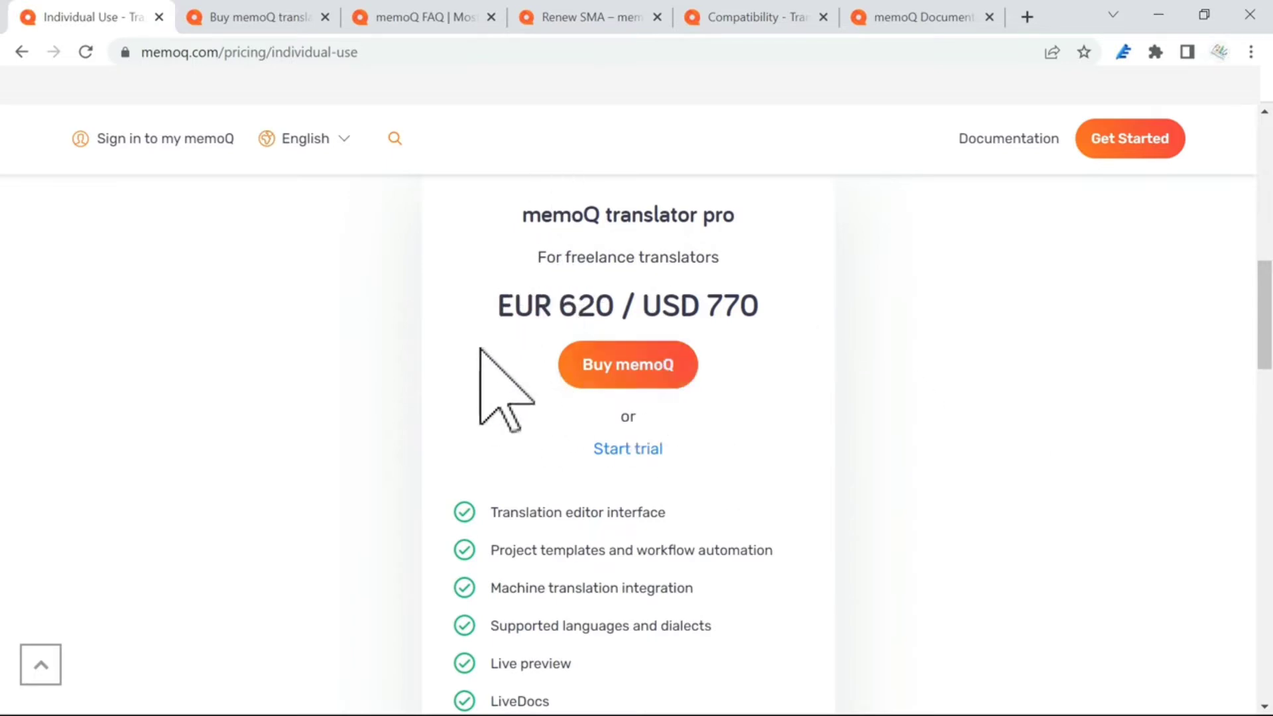
pyautogui.click(252, 15)
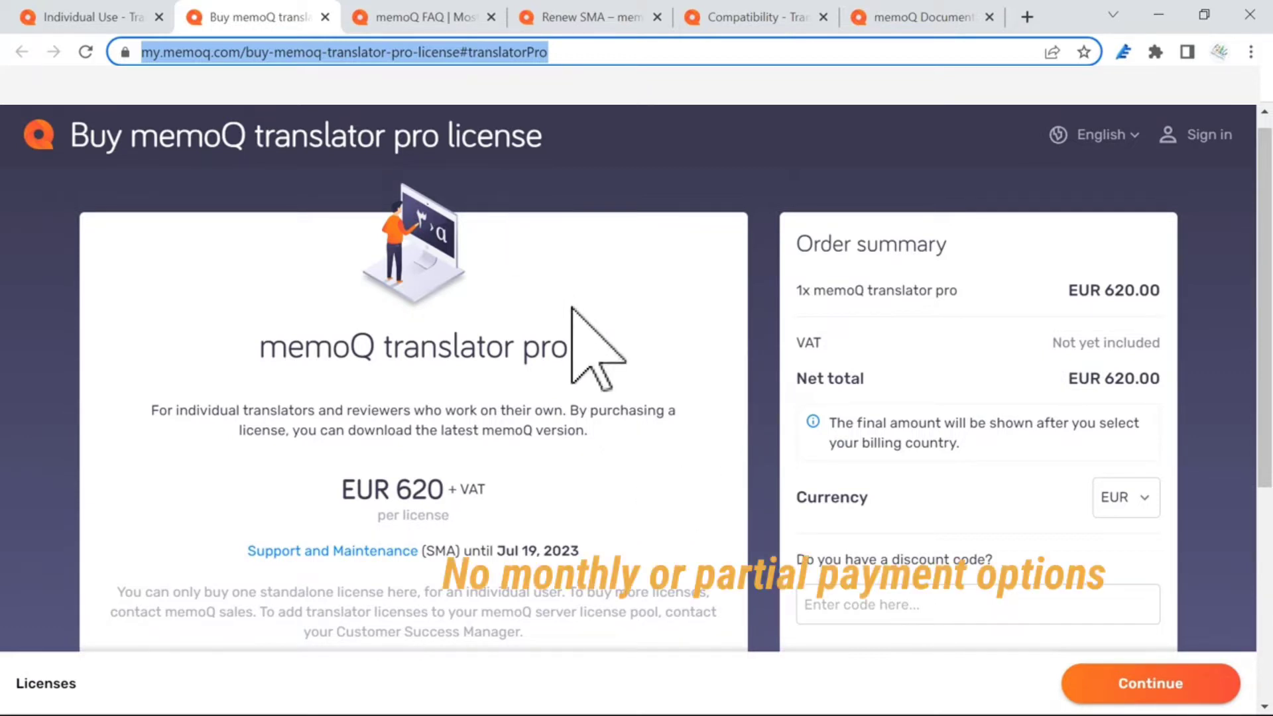
pyautogui.click(562, 8)
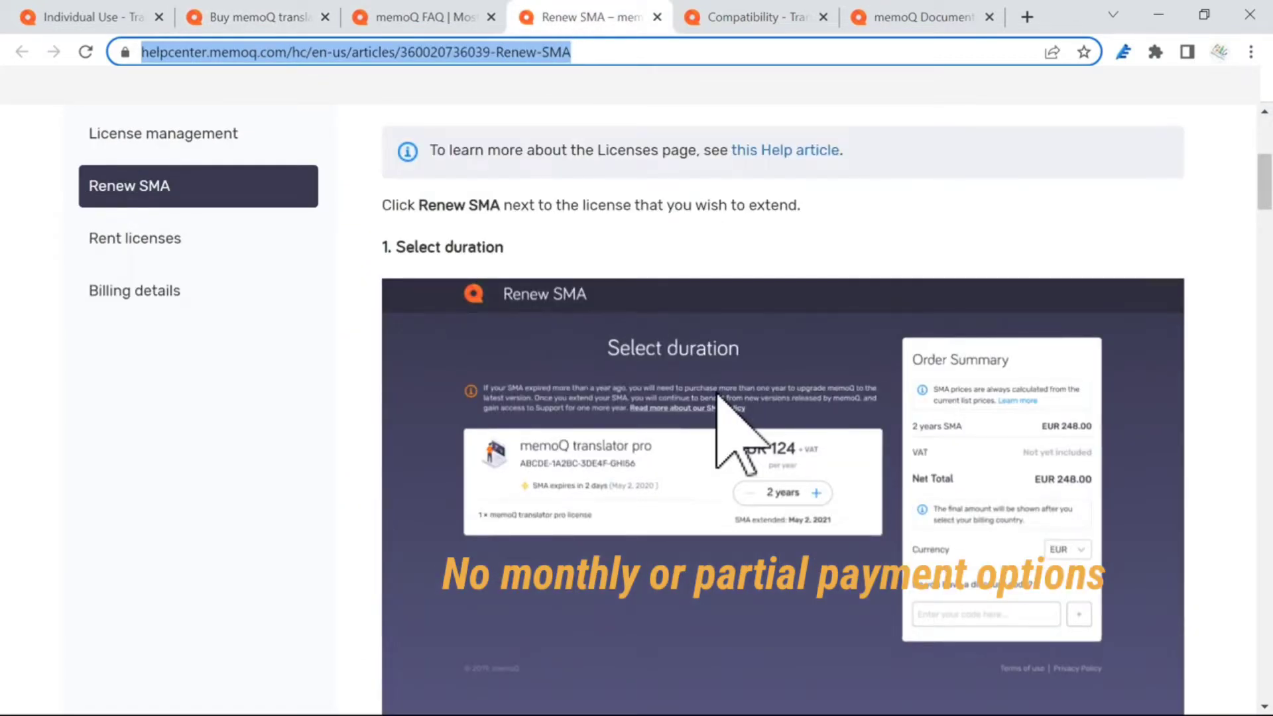
pyautogui.scroll(-2, 717, 395)
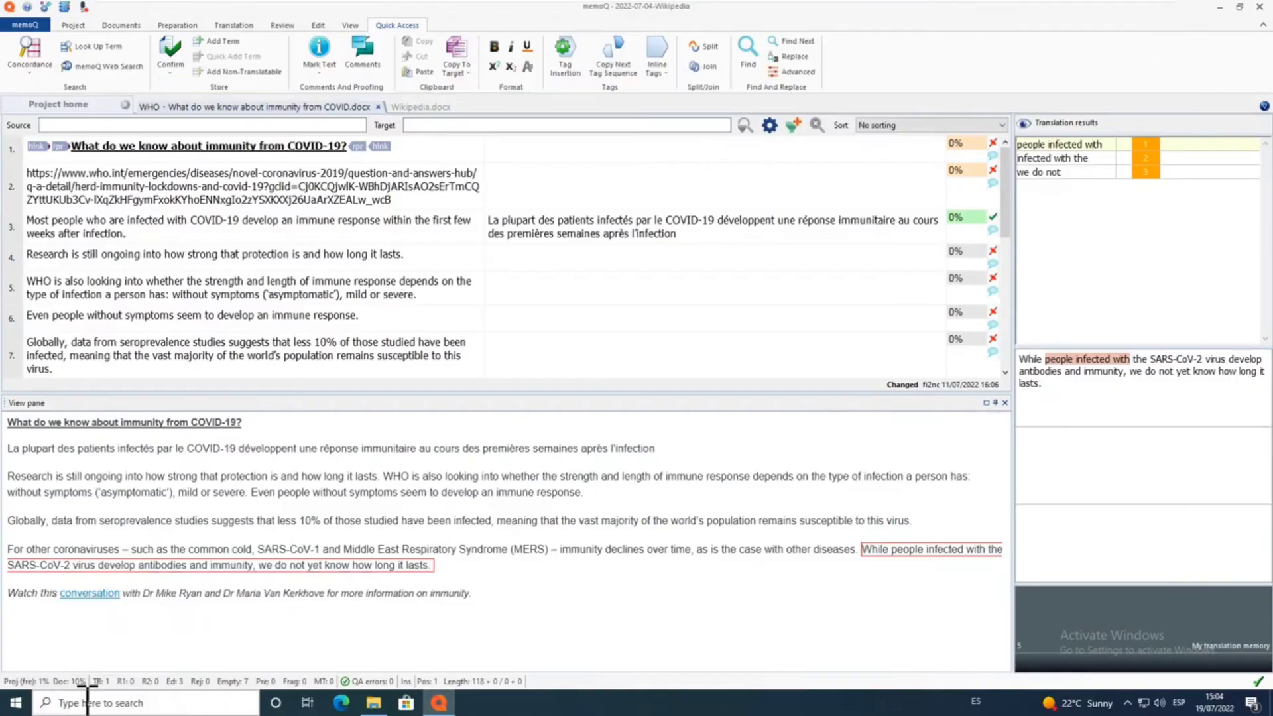
pyautogui.click(18, 704)
pyautogui.click(22, 707)
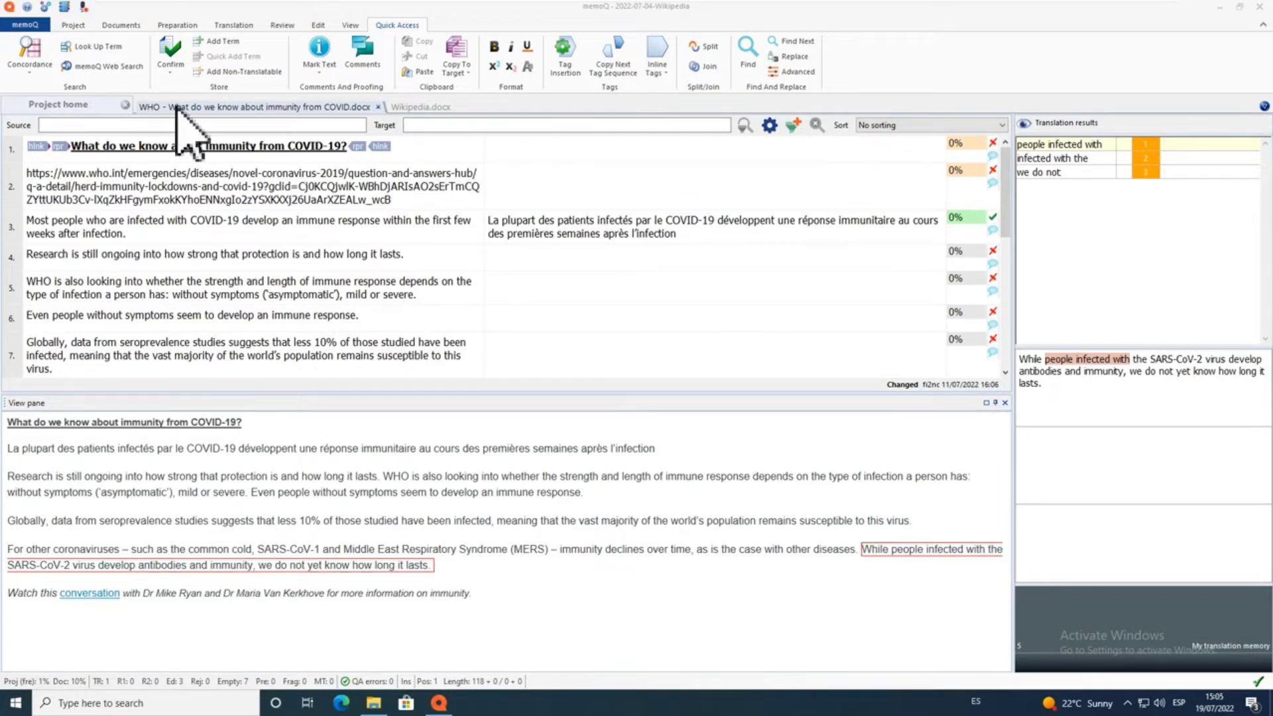
# In memoQ, view the translation commands and locate segments 4 and 6 of the WHO COVID document using the grid and preview
pyautogui.click(232, 25)
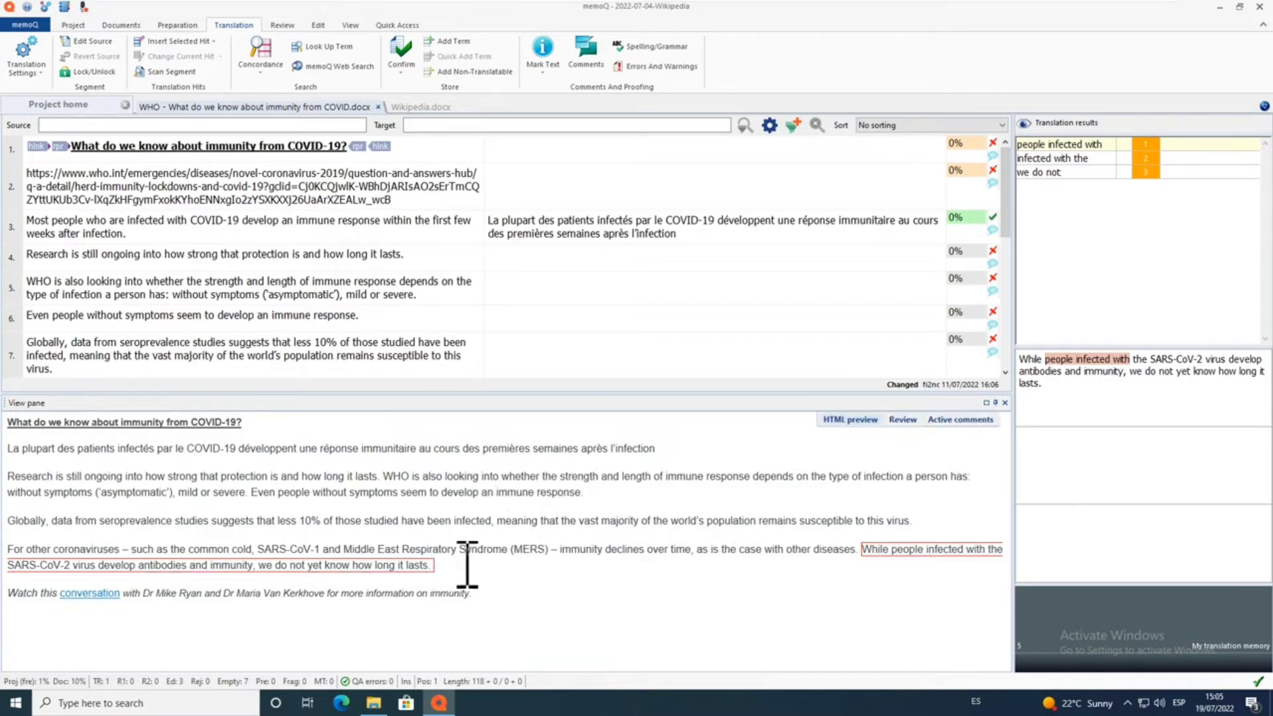
pyautogui.click(534, 269)
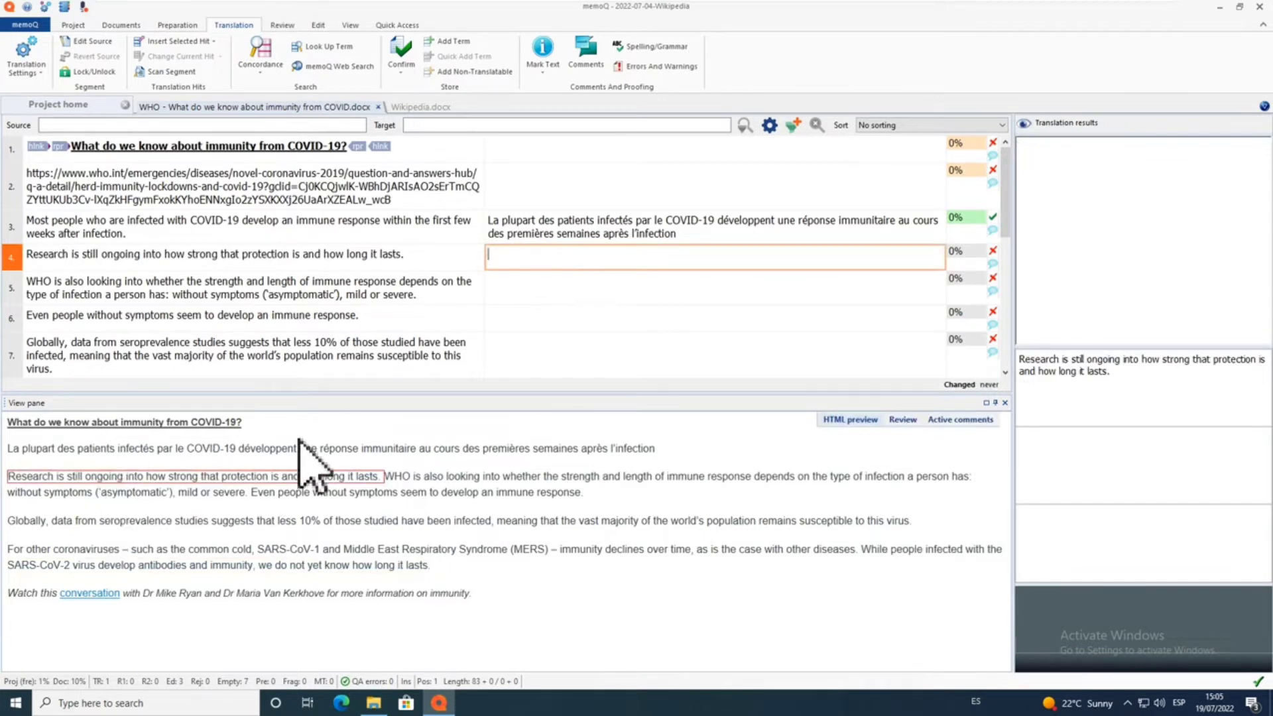
pyautogui.click(421, 507)
pyautogui.click(420, 494)
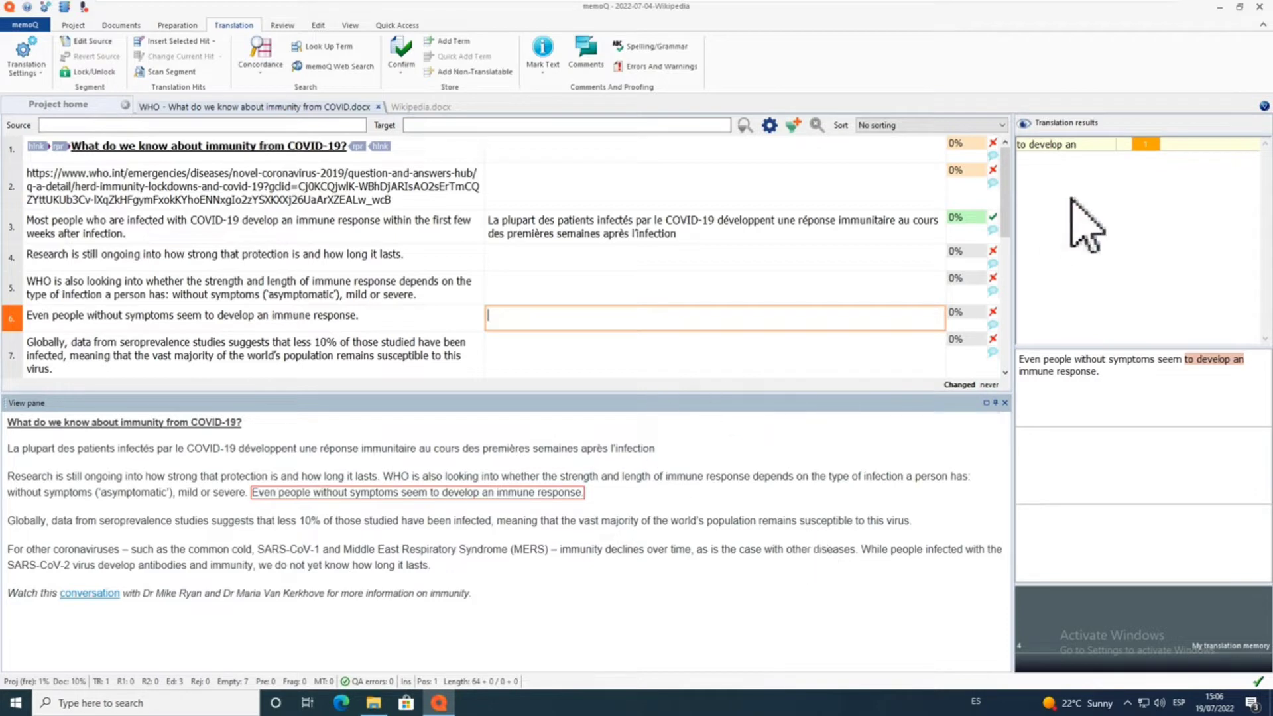
# Check segment 3's translation results and look over the sorting options available for the document's segments
pyautogui.click(638, 242)
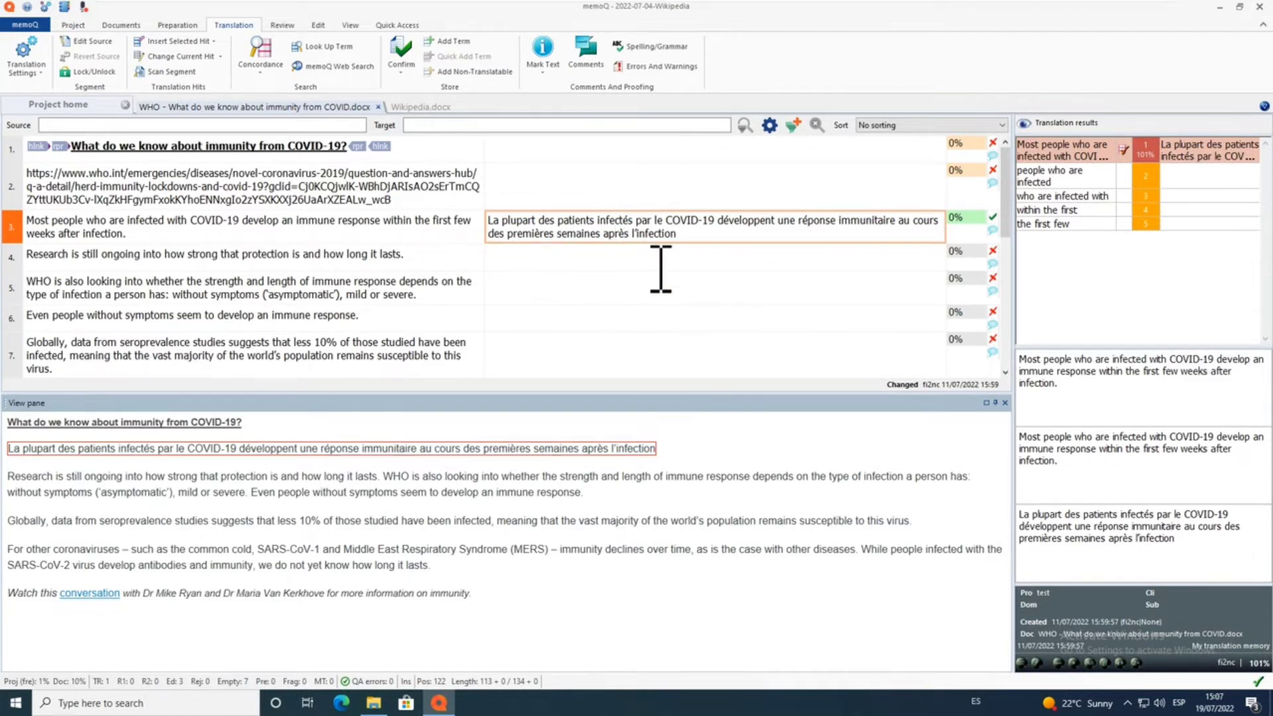
pyautogui.click(920, 126)
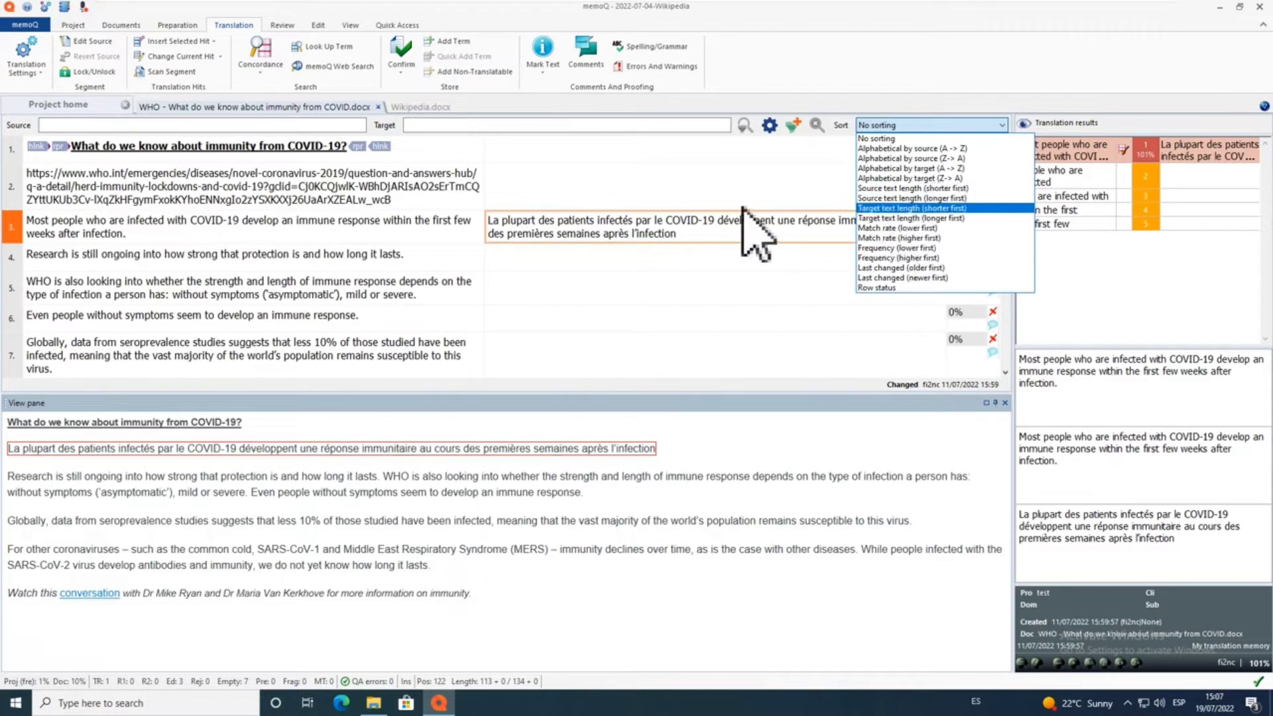
pyautogui.click(726, 240)
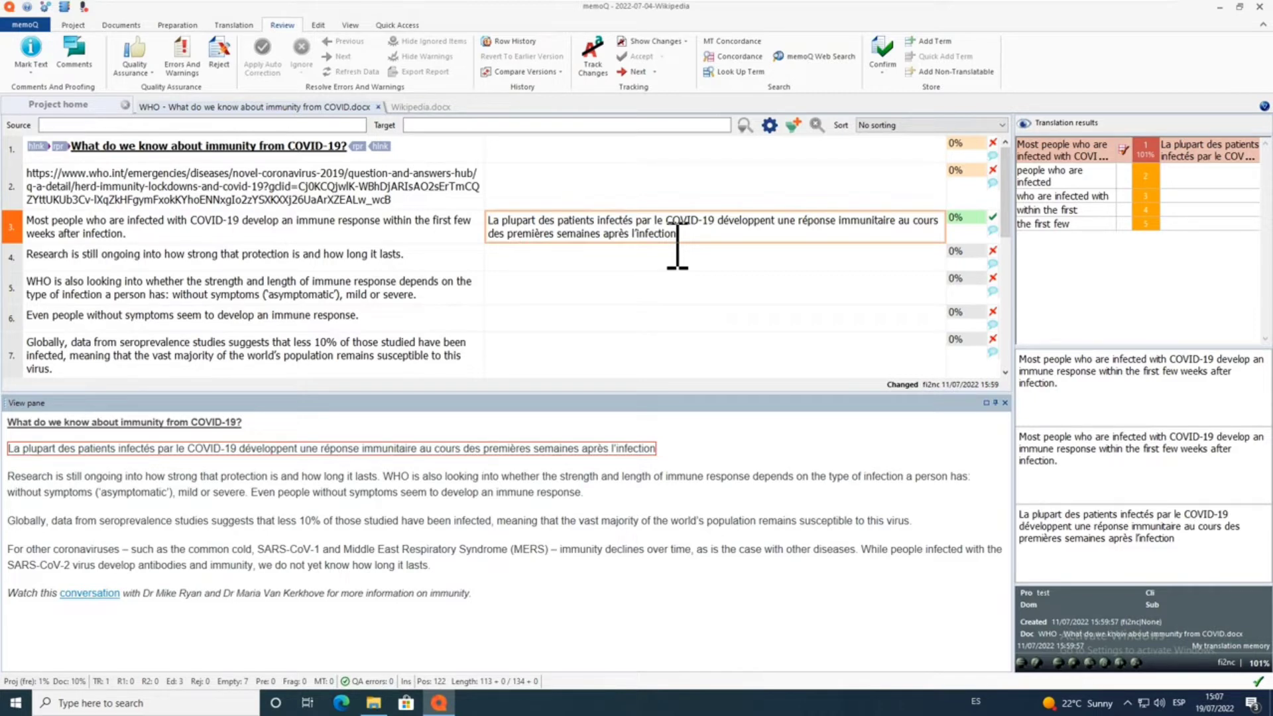
# Go to the project home and open the project's machine translation settings
pyautogui.click(79, 105)
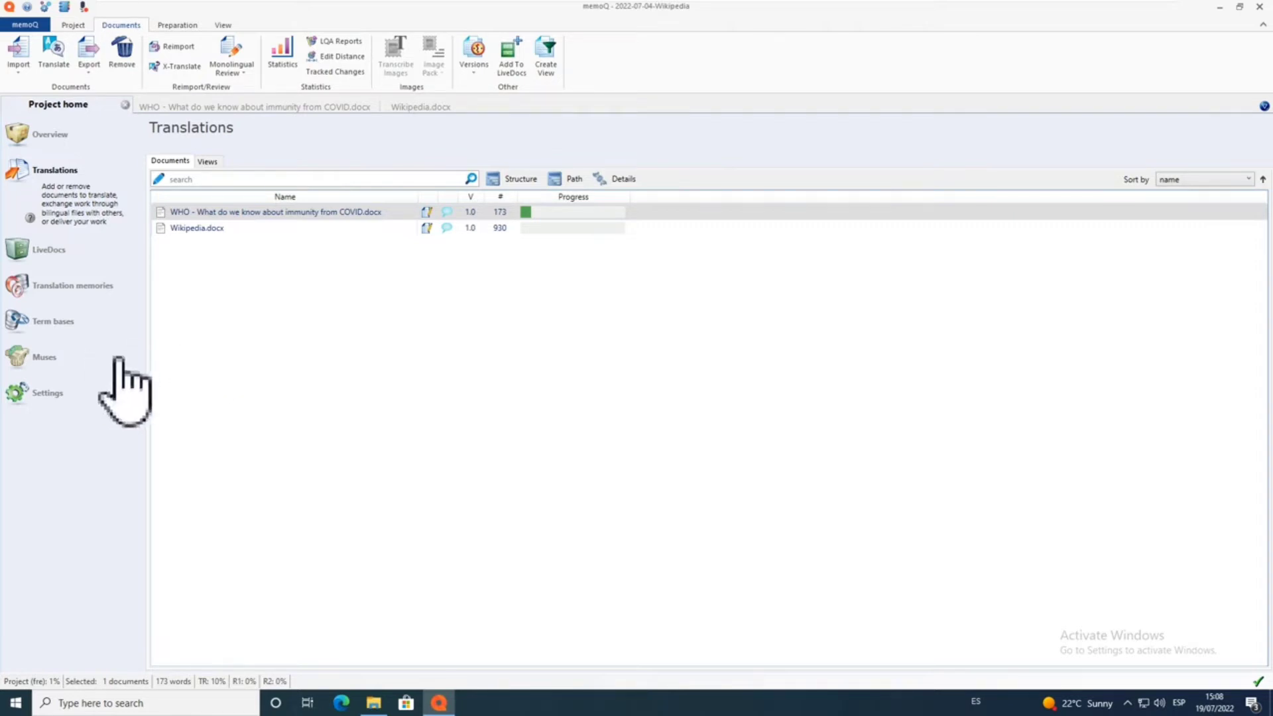
pyautogui.click(59, 361)
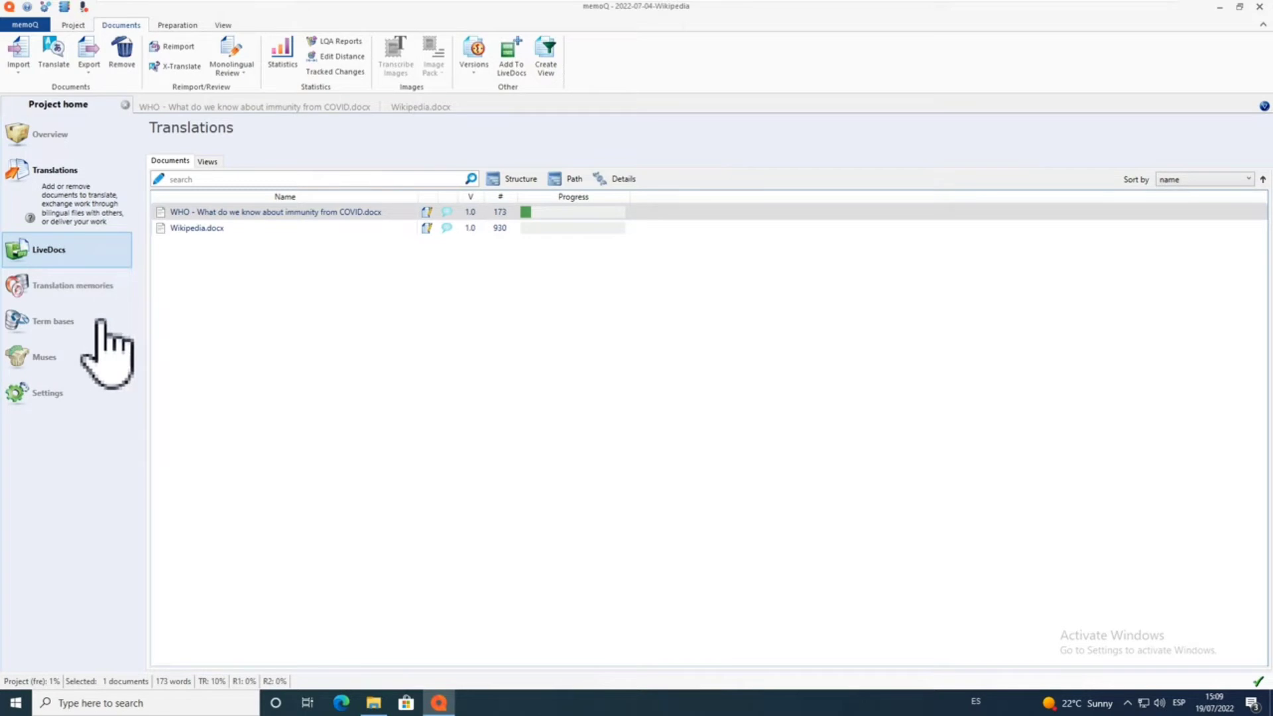
pyautogui.click(106, 394)
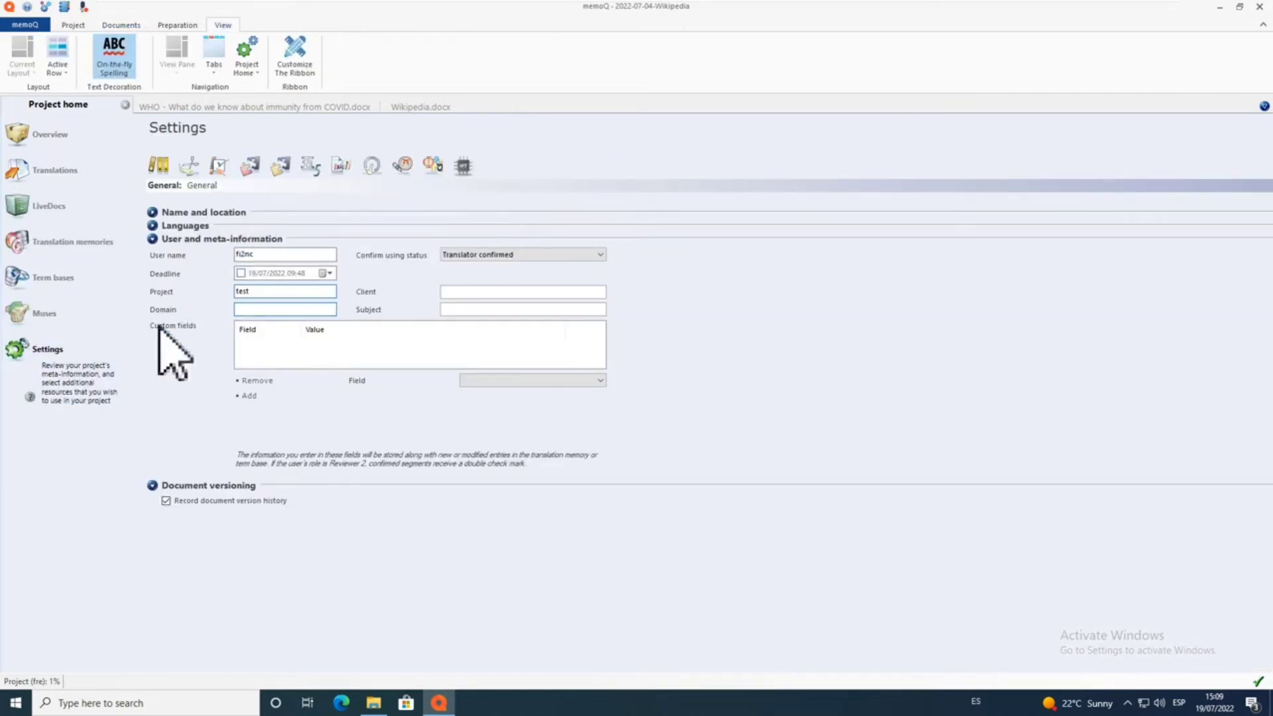
pyautogui.click(464, 166)
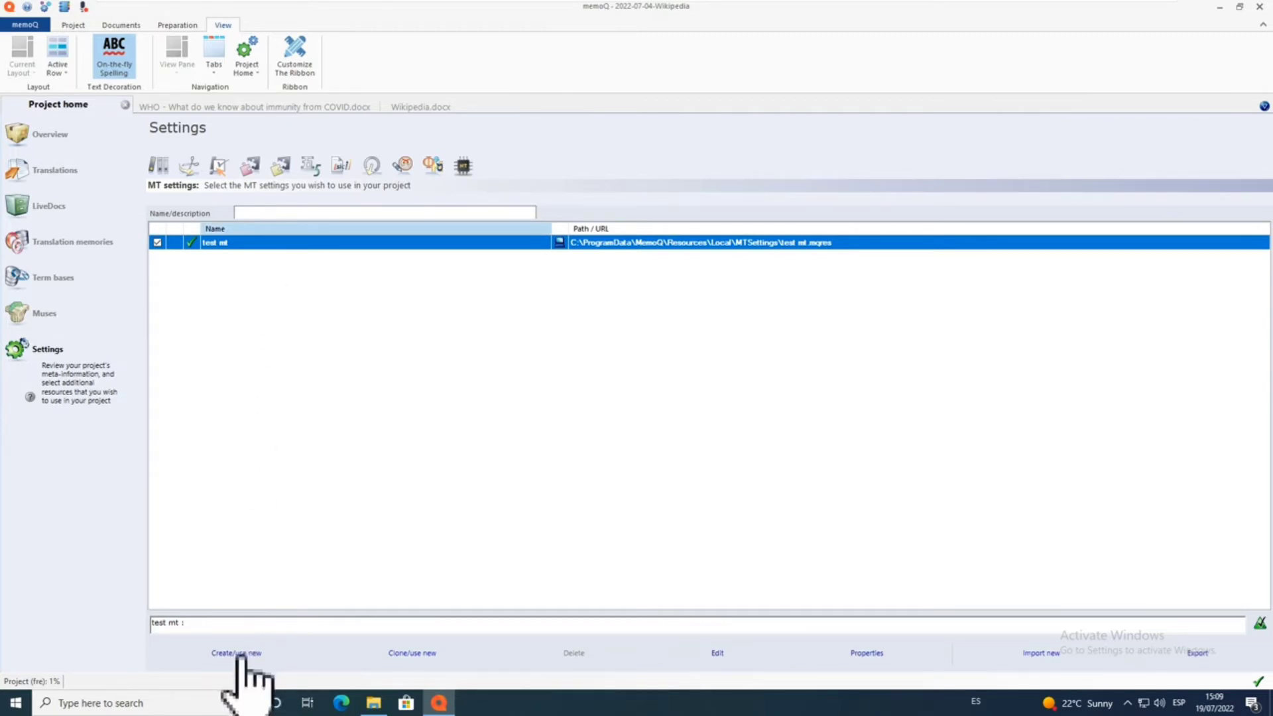
# Browse the machine translation services in the "test mt" resource and tick the DeepL MT Plugin, then close without saving
pyautogui.doubleClick(365, 244)
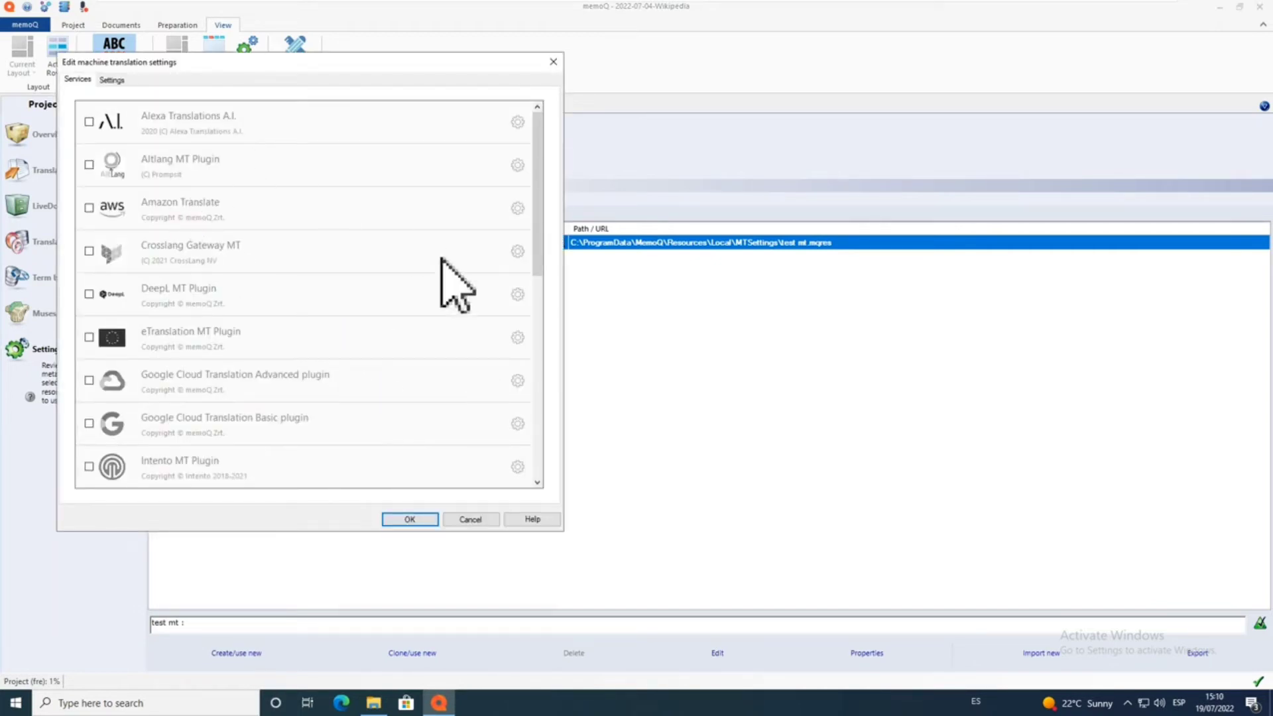
pyautogui.moveTo(540, 252); pyautogui.dragTo(548, 439)
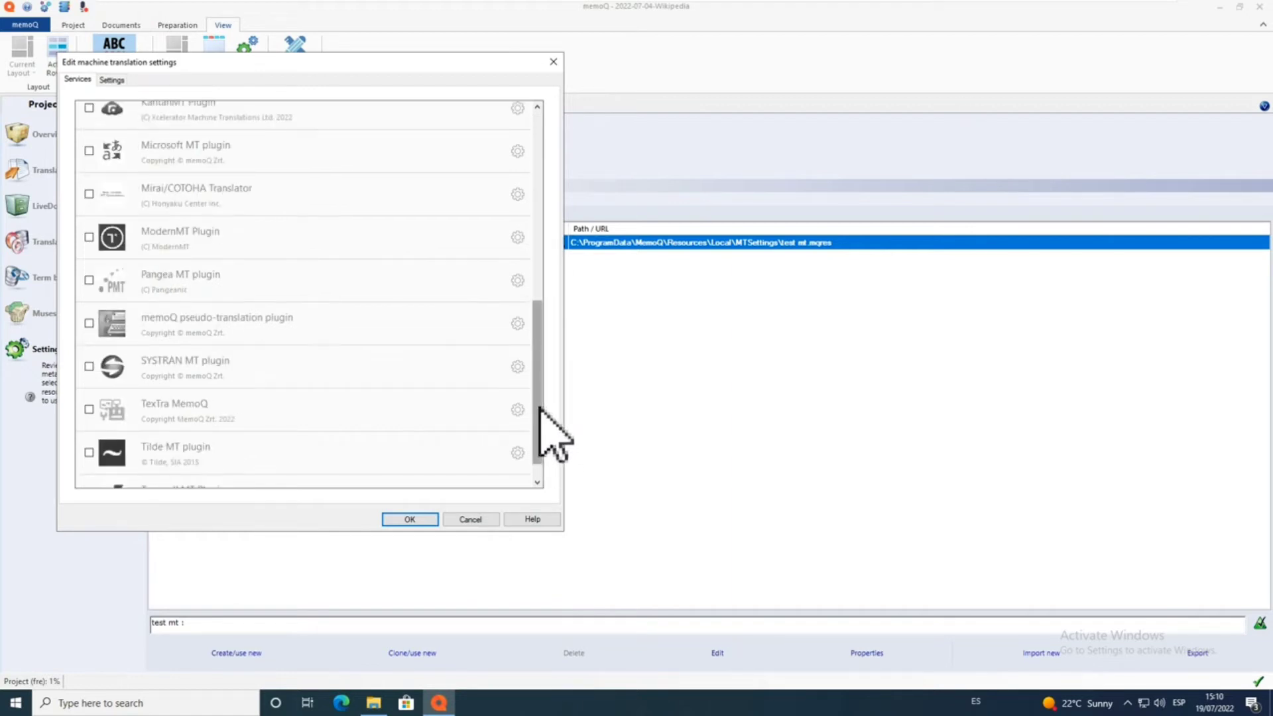
pyautogui.moveTo(538, 438); pyautogui.dragTo(525, 180)
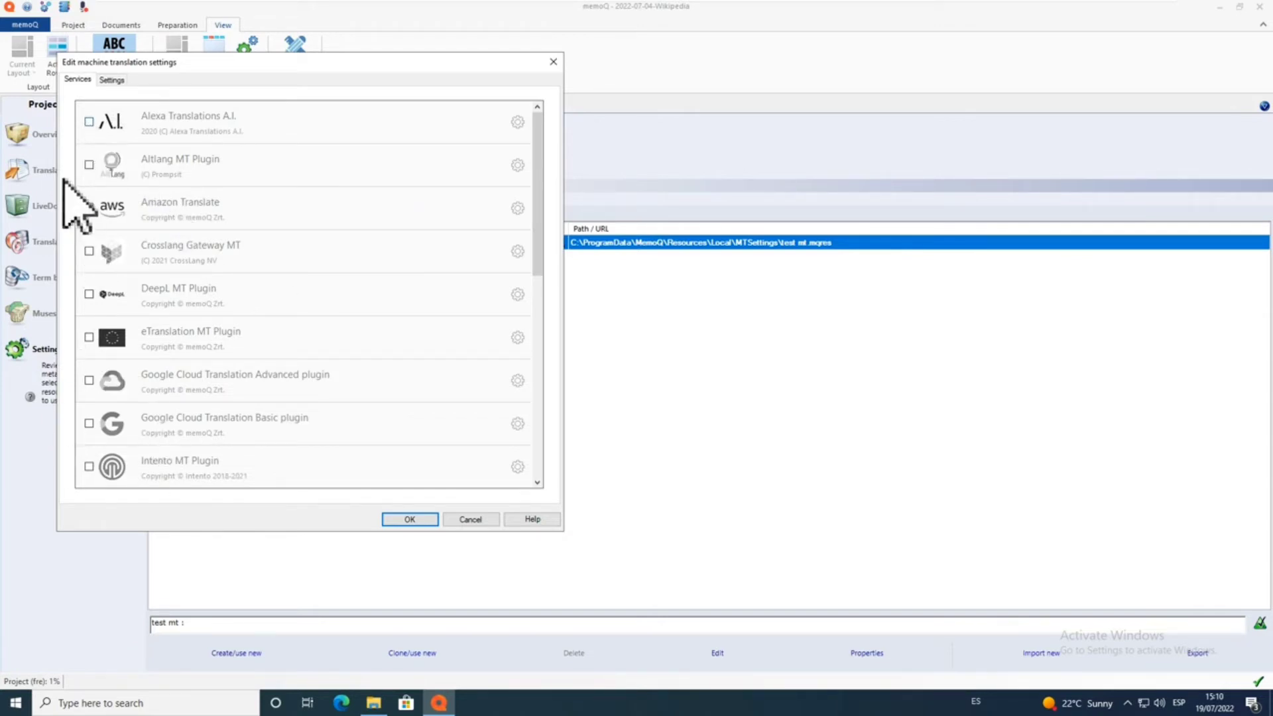
pyautogui.click(89, 293)
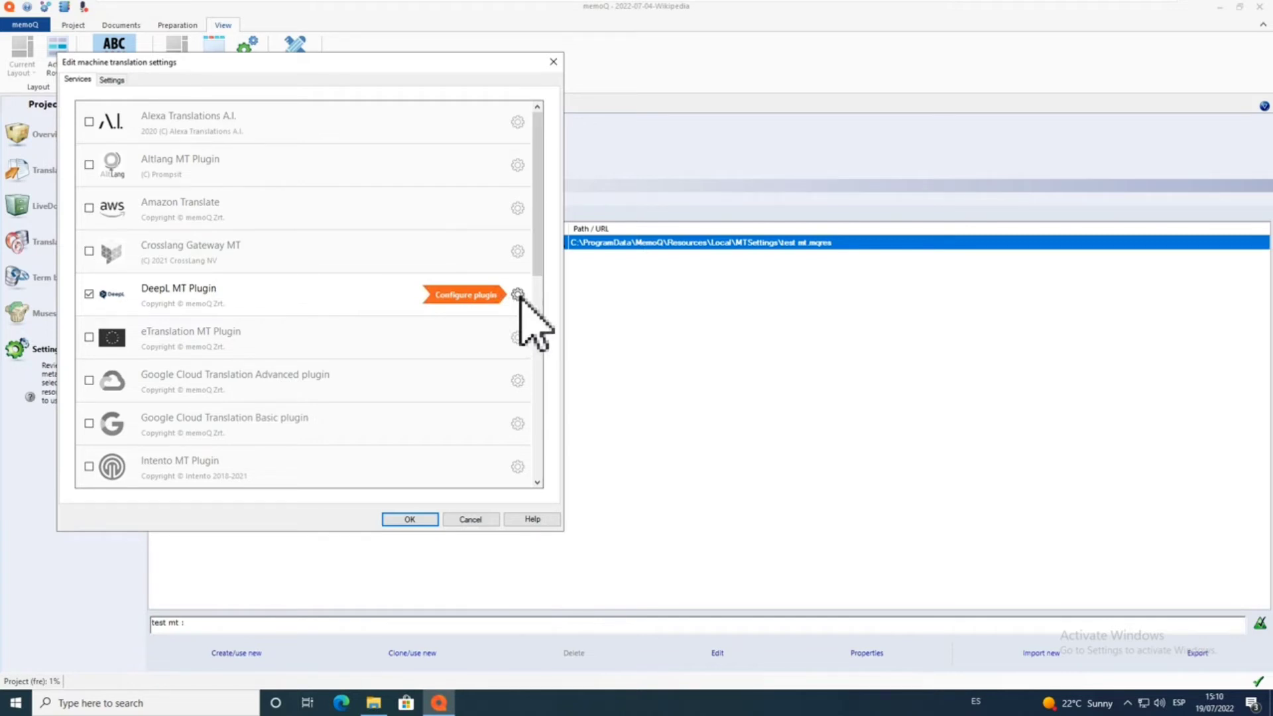
pyautogui.click(555, 67)
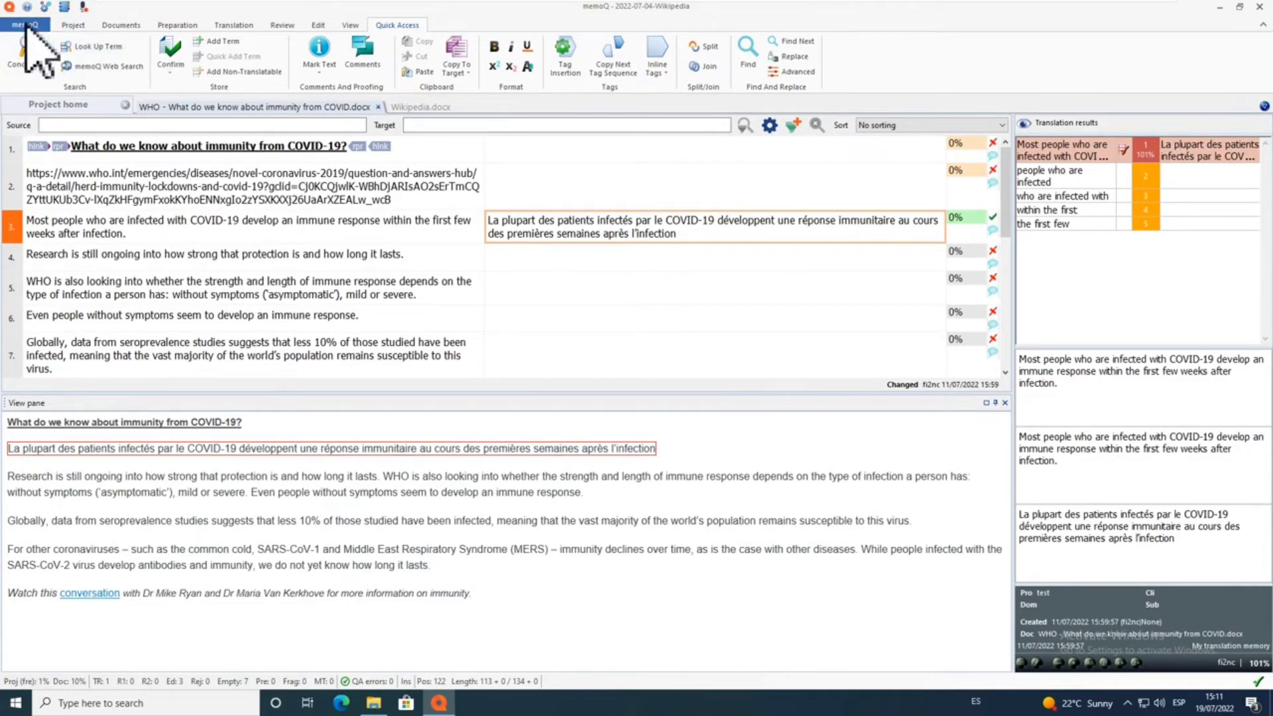
# Try the "Do Not Press This Button" option twice on the Options page, dismiss its messages and return to the editor
pyautogui.click(25, 26)
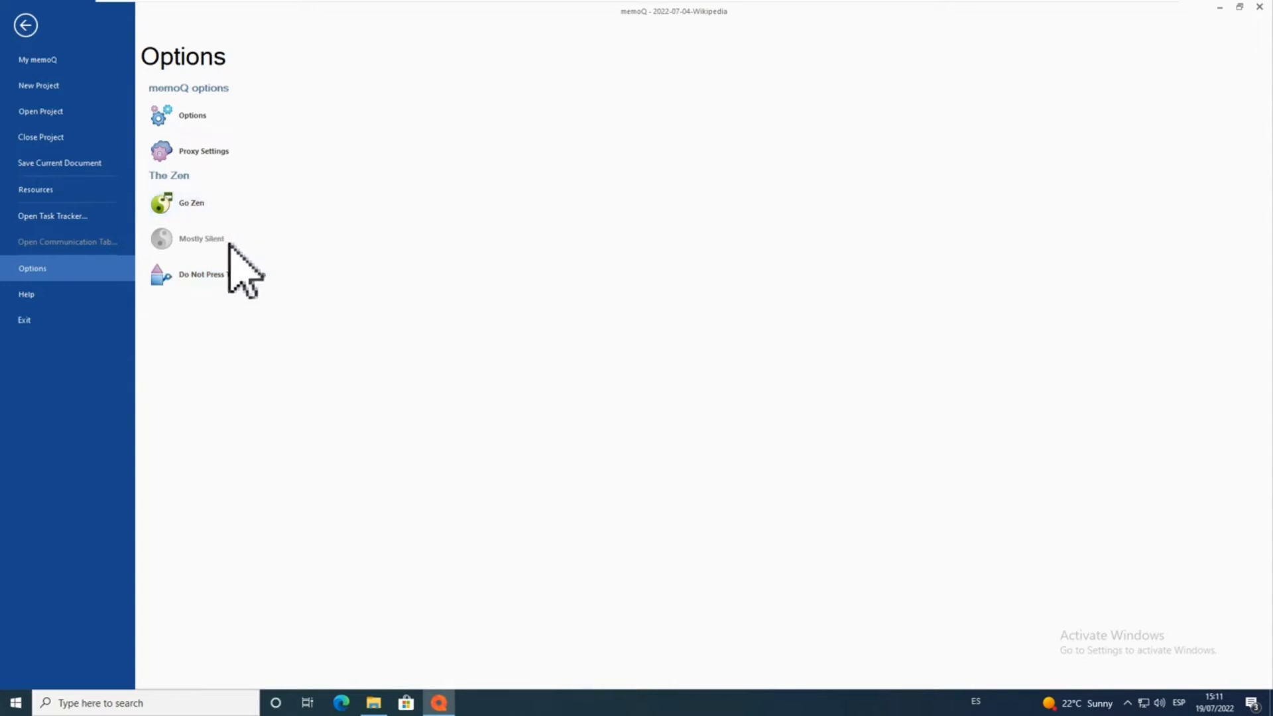
pyautogui.click(233, 277)
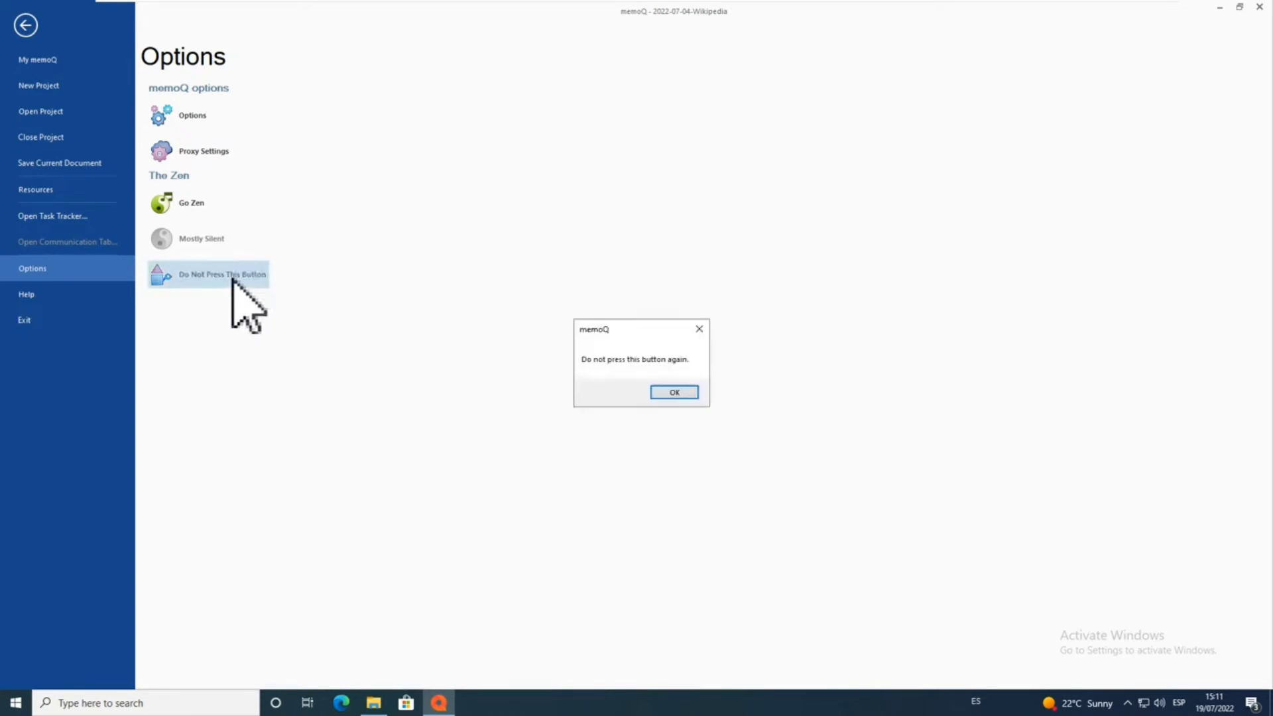
pyautogui.click(673, 393)
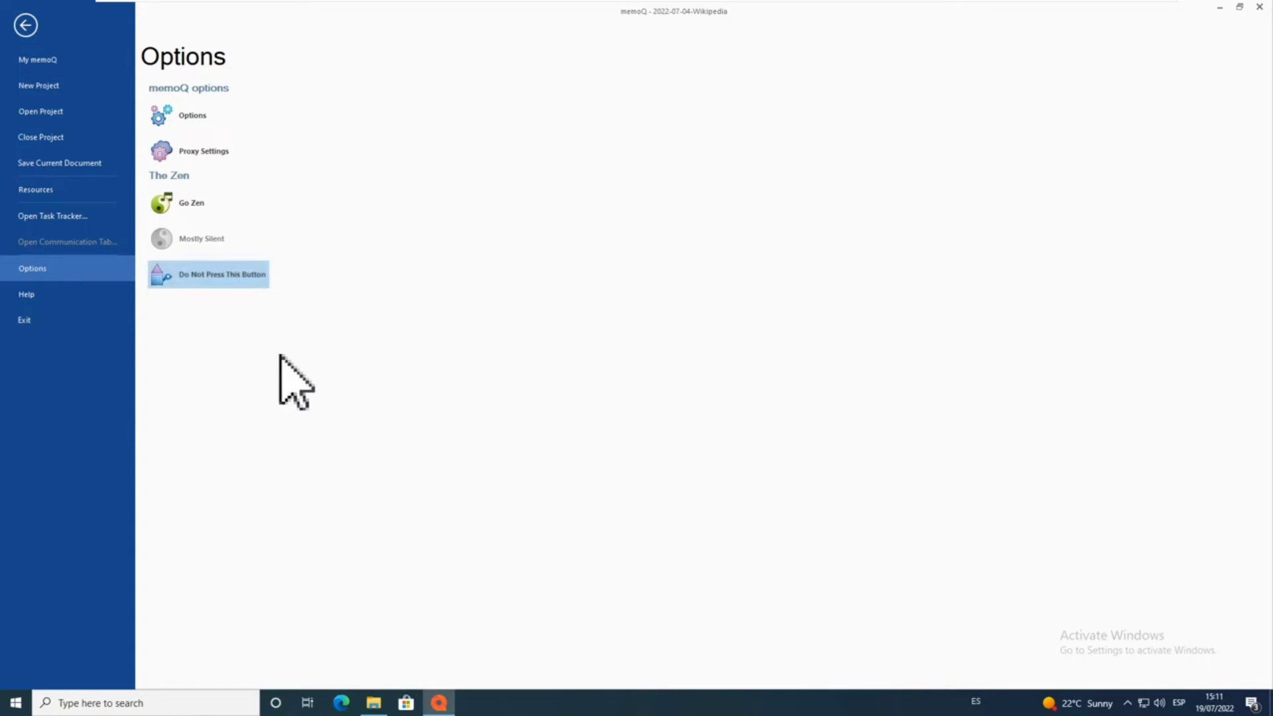
pyautogui.click(246, 277)
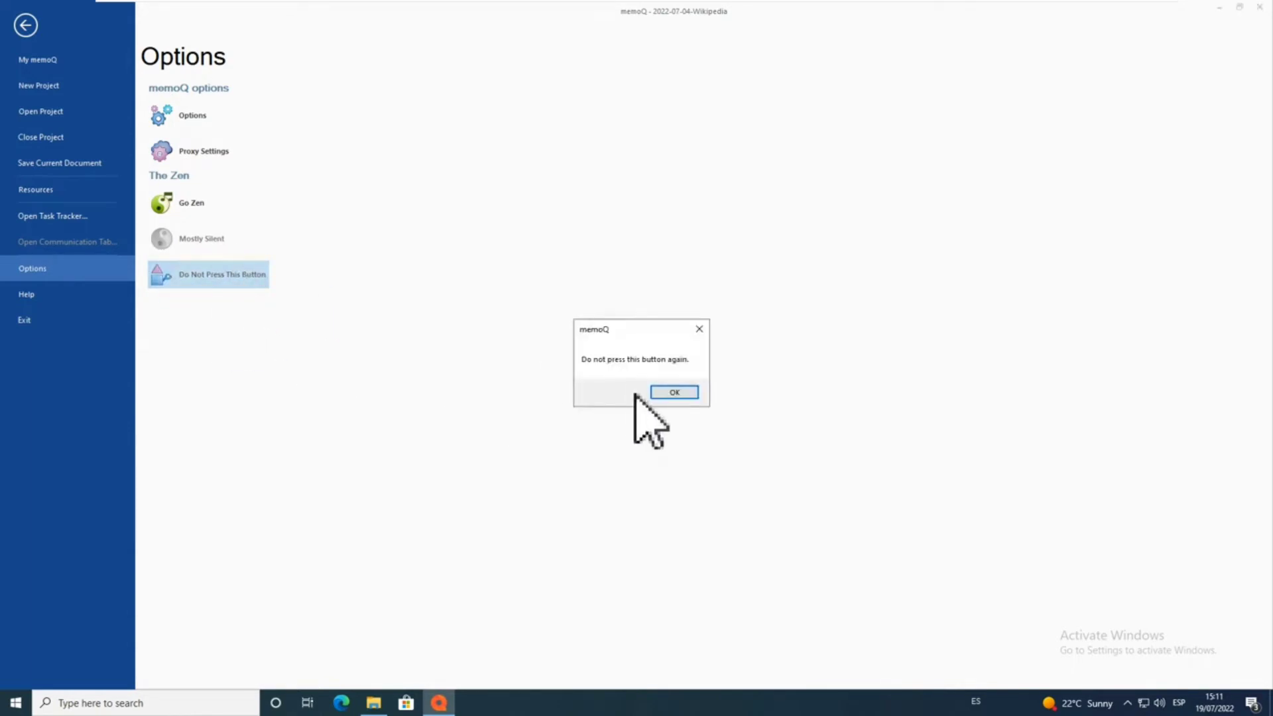
pyautogui.click(687, 395)
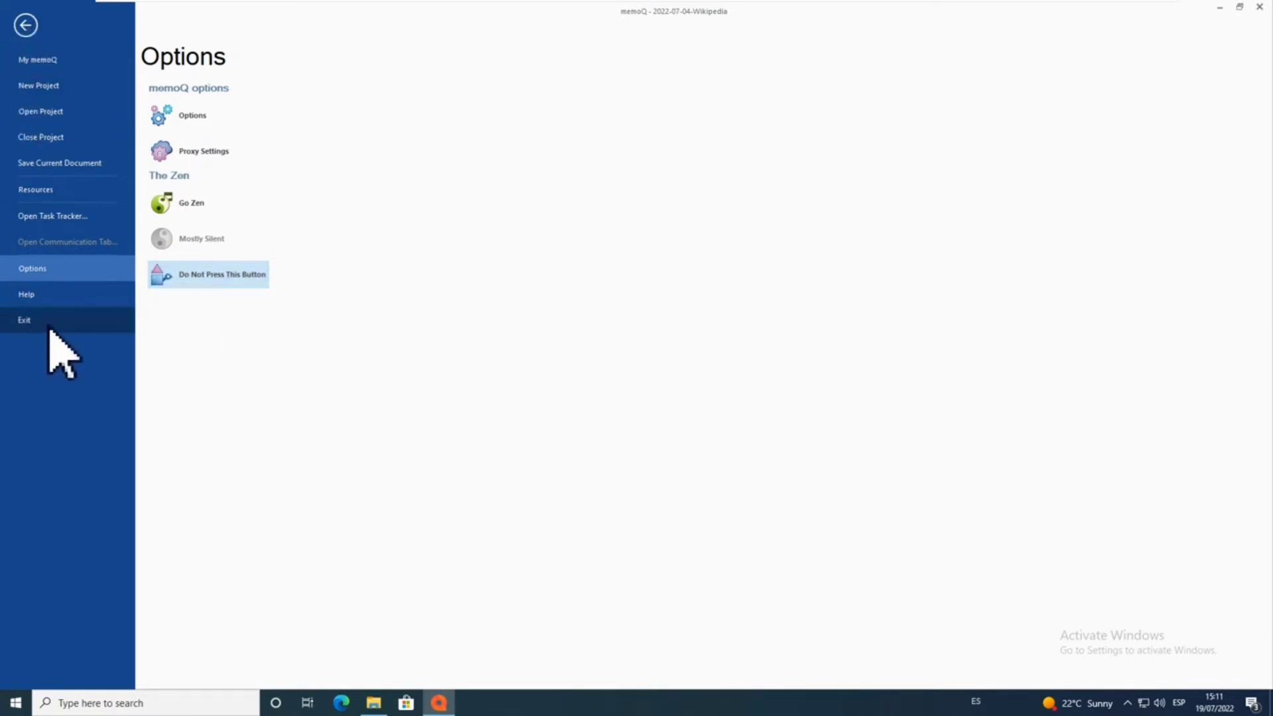
pyautogui.click(27, 30)
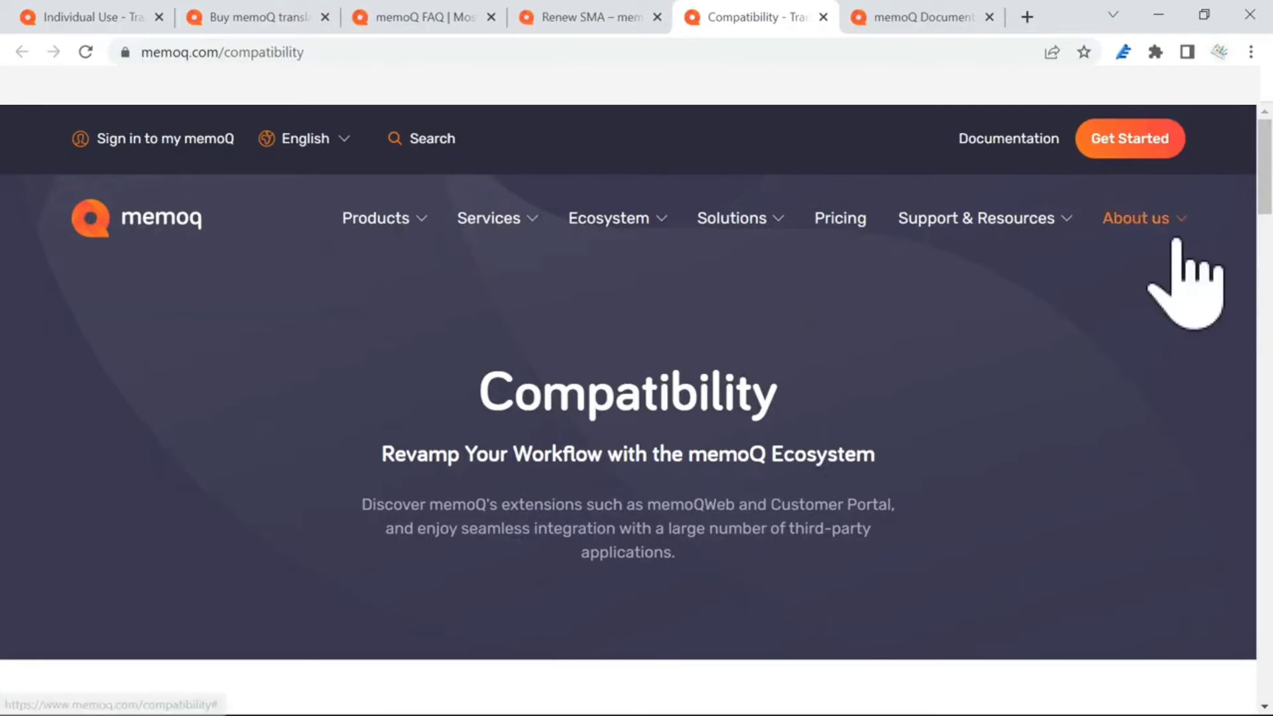
# In the browser, read the SDL Trados and Wordfast sections of memoQ's compatibility page
pyautogui.scroll(-5, 1265, 209)
pyautogui.moveTo(1259, 222); pyautogui.dragTo(1251, 284)
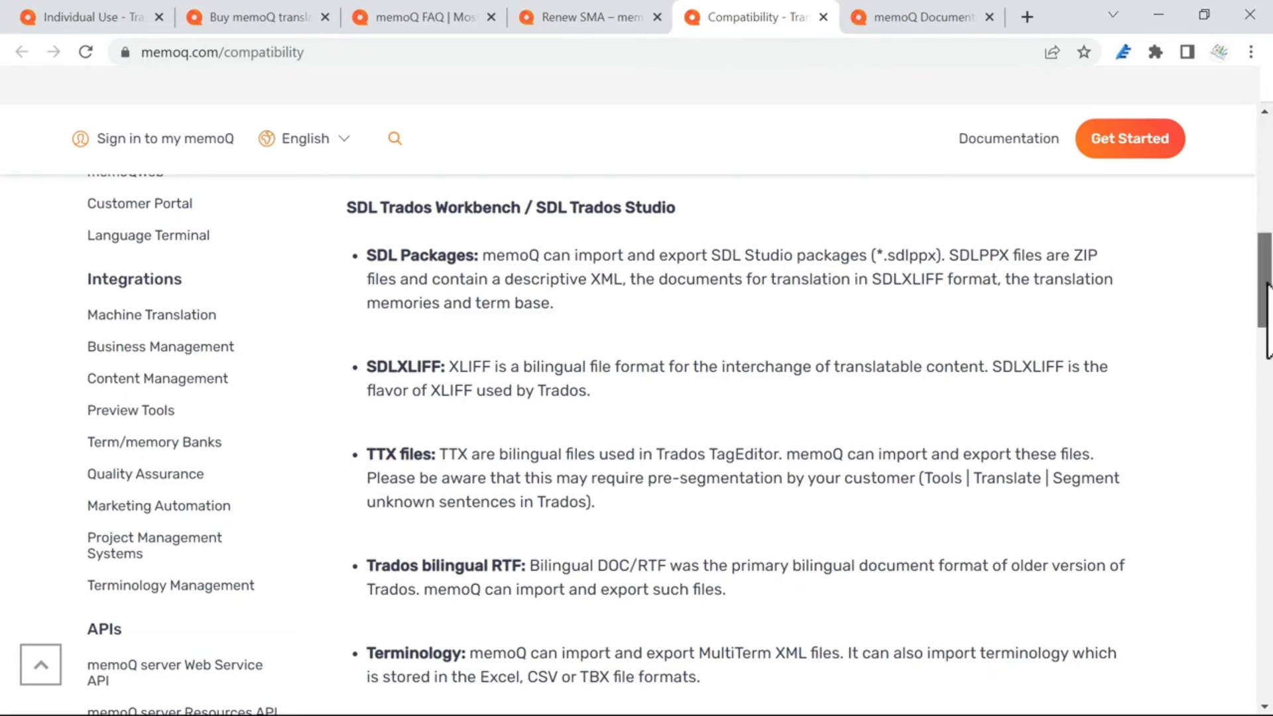
pyautogui.scroll(-1, 1266, 295)
pyautogui.moveTo(1266, 296); pyautogui.dragTo(1258, 379)
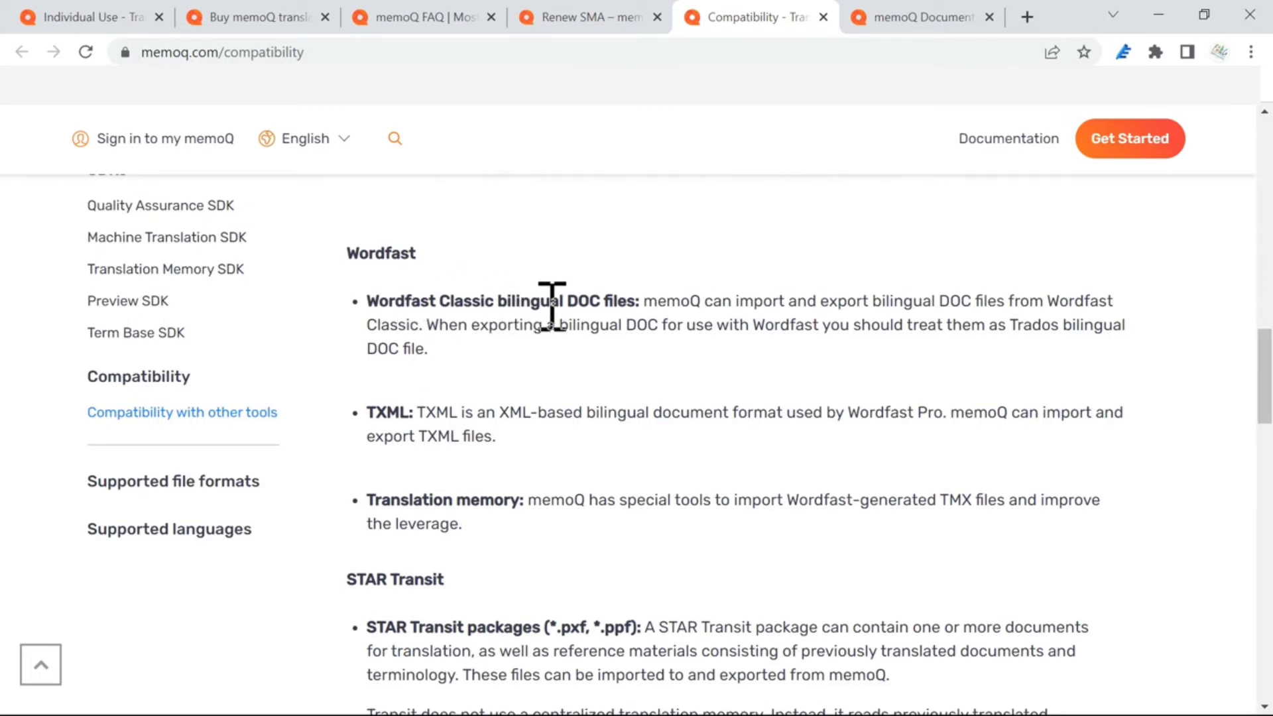
pyautogui.doubleClick(466, 303)
pyautogui.click(482, 348)
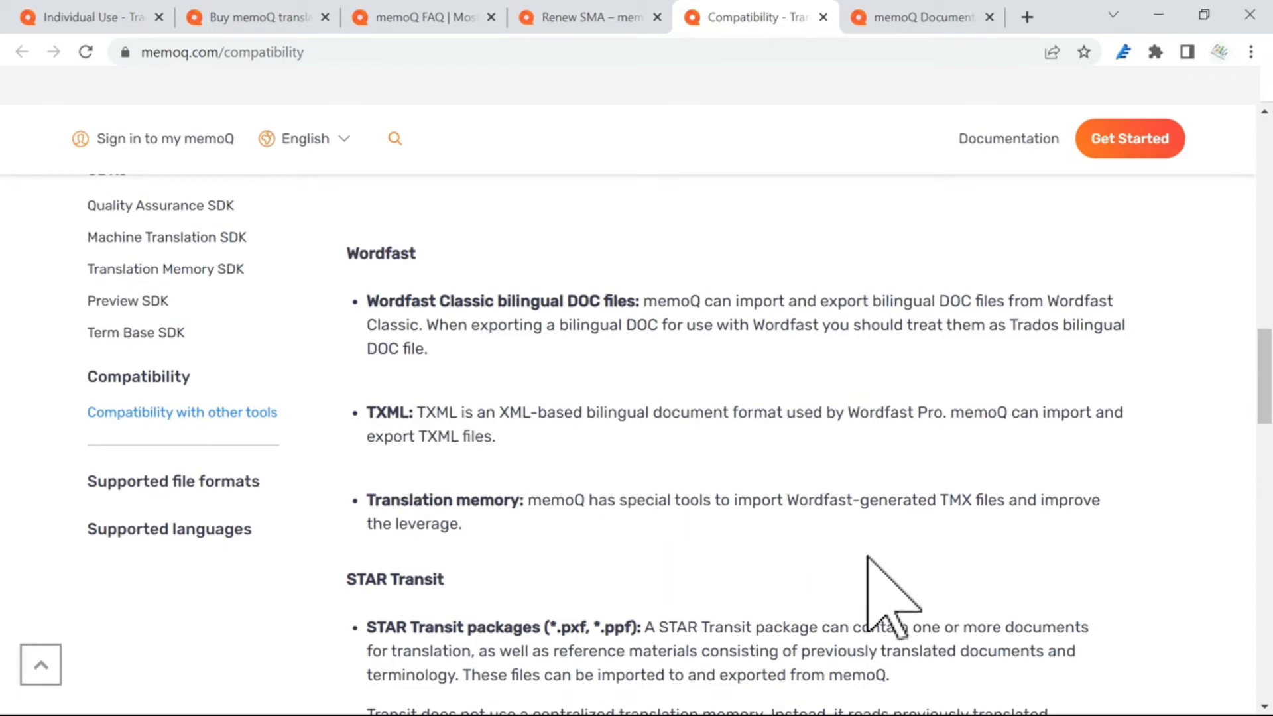
# Examine the compatibility page's sections on STAR Transit, SDL Worldserver and other tools
pyautogui.scroll(-1, 867, 555)
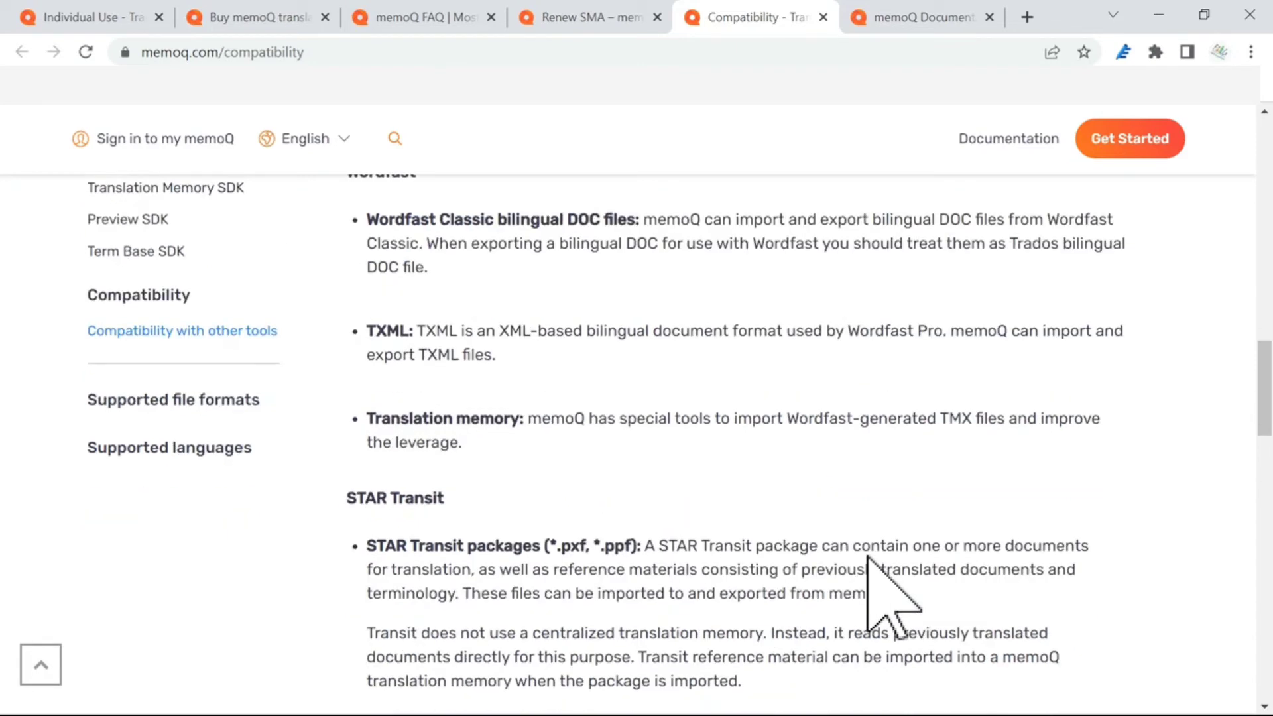
pyautogui.scroll(-1, 867, 557)
pyautogui.scroll(-2, 789, 431)
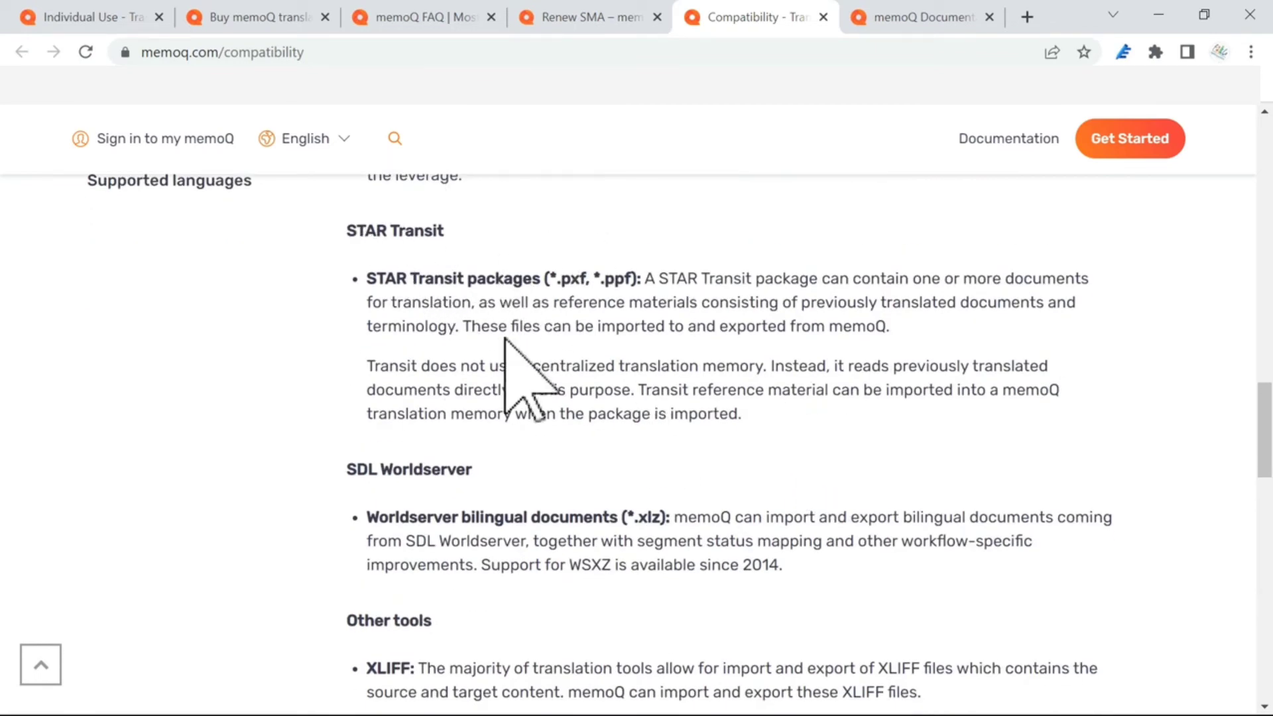
pyautogui.scroll(-2, 725, 398)
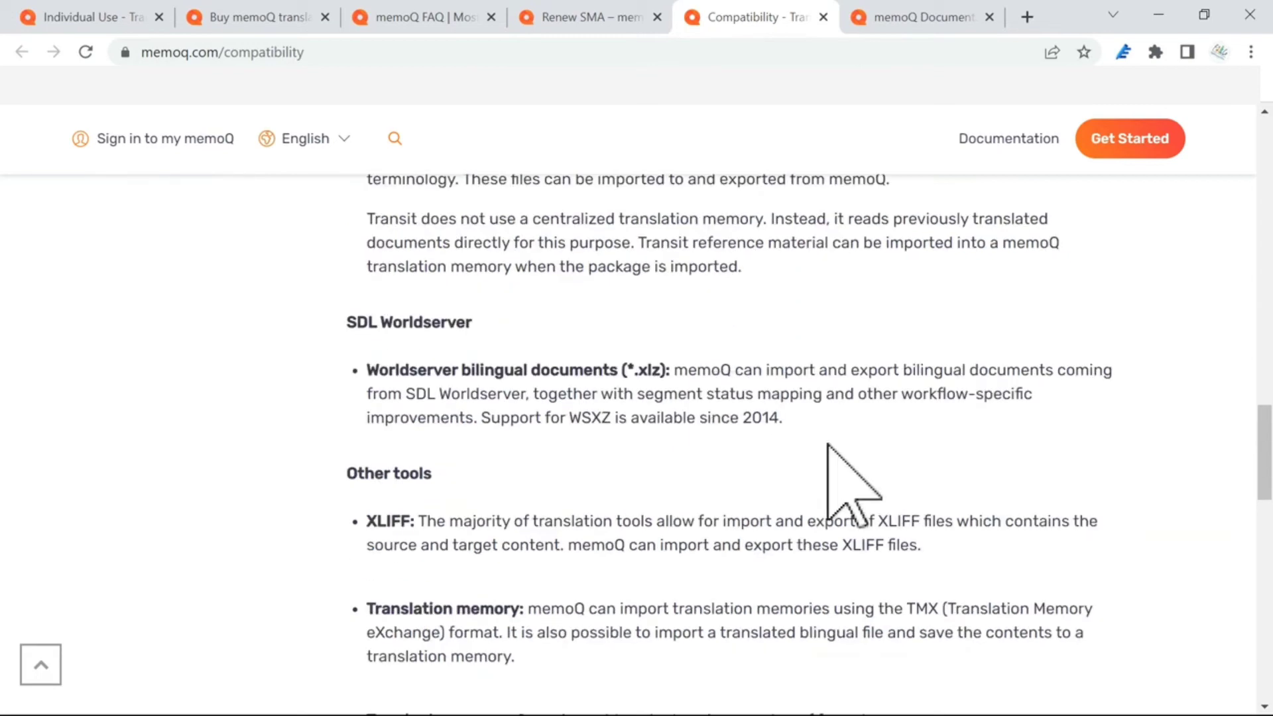
pyautogui.scroll(-2, 691, 646)
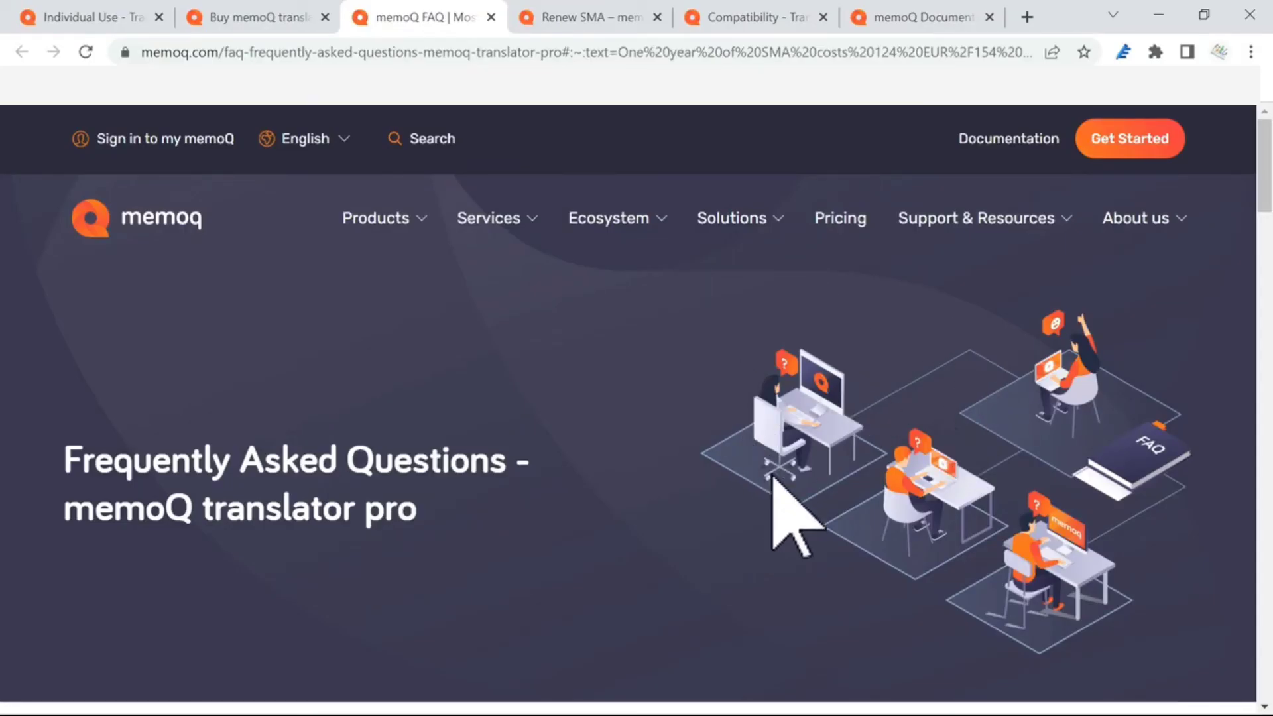
# Read the memoQ translator pro FAQ answers on cost, payment, trial, perpetual license and SMA fee
pyautogui.scroll(-14, 772, 476)
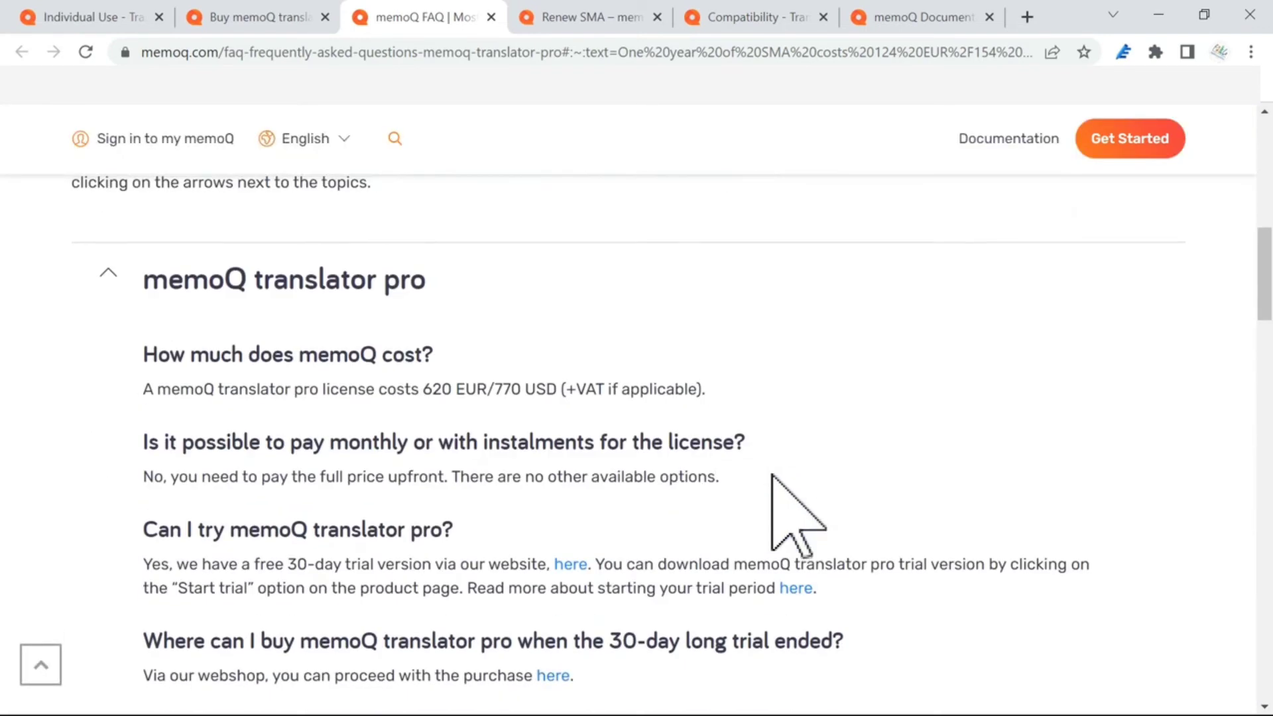
pyautogui.scroll(-6, 772, 476)
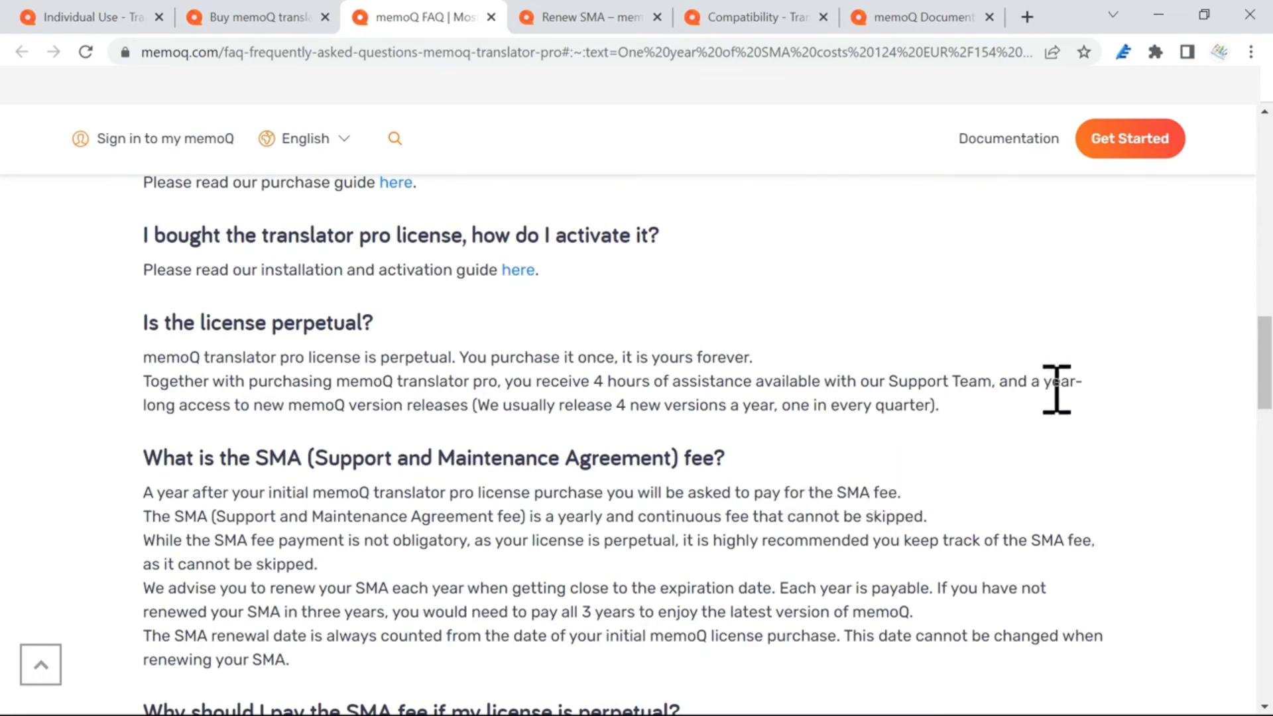
# Look through the memoQ Documentation welcome page, including its introduction and list of guides and resources
pyautogui.scroll(12, 1056, 389)
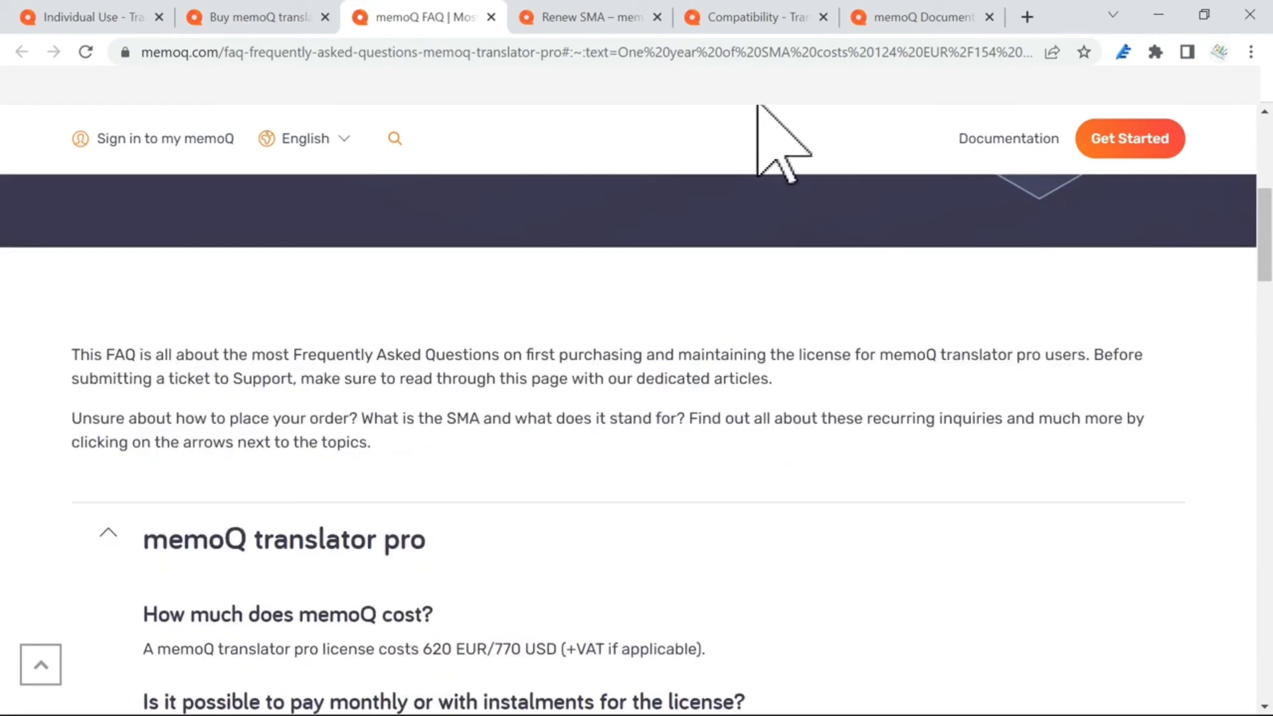
pyautogui.click(924, 14)
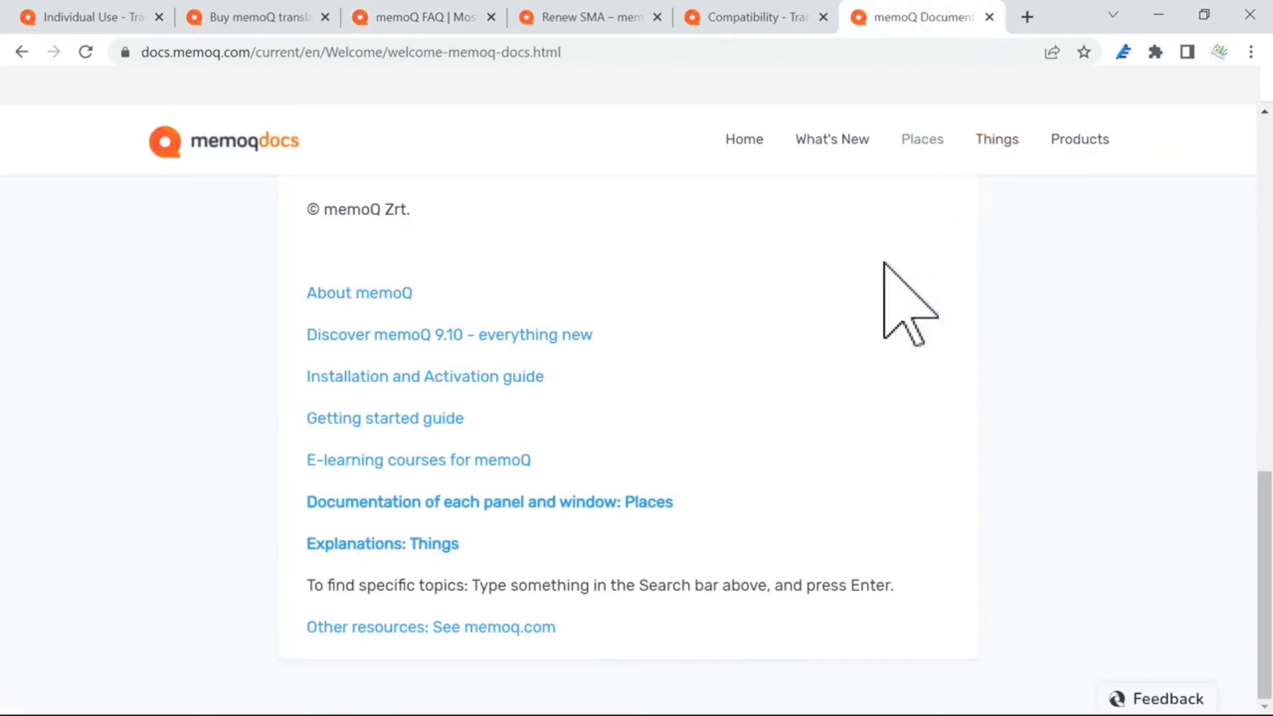
pyautogui.scroll(15, 885, 263)
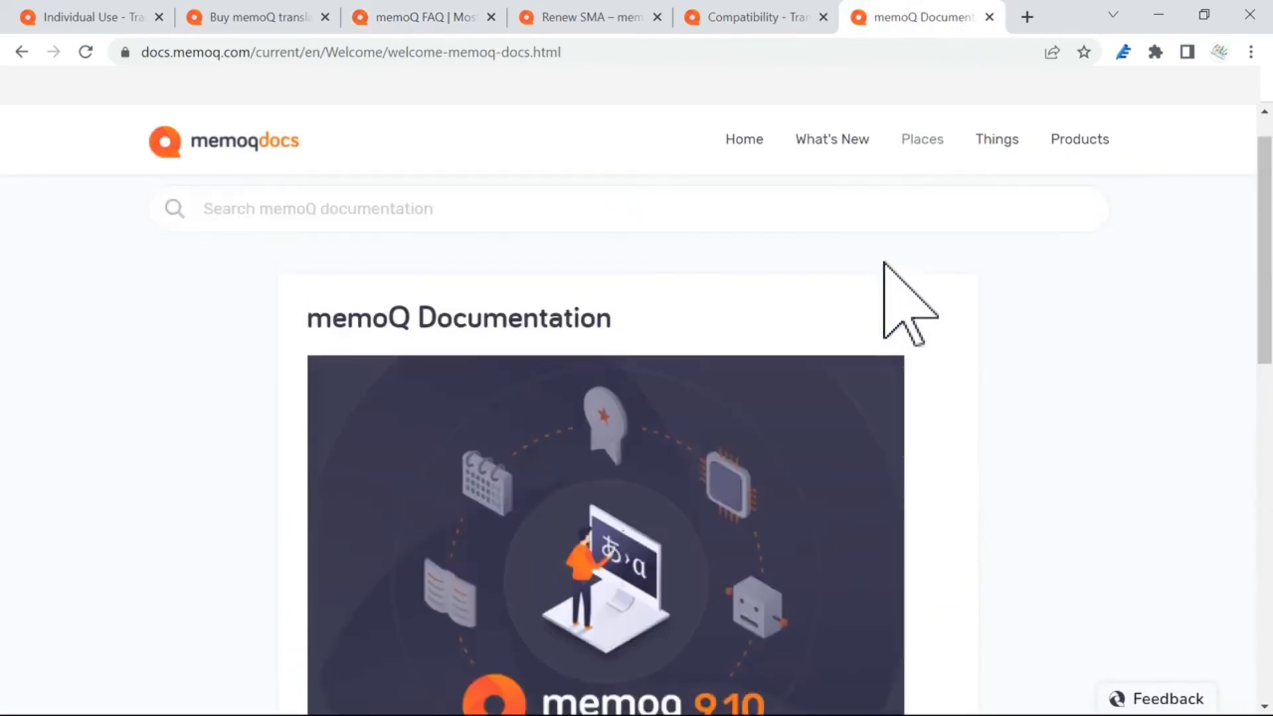
pyautogui.scroll(-6, 885, 263)
pyautogui.scroll(-5, 885, 262)
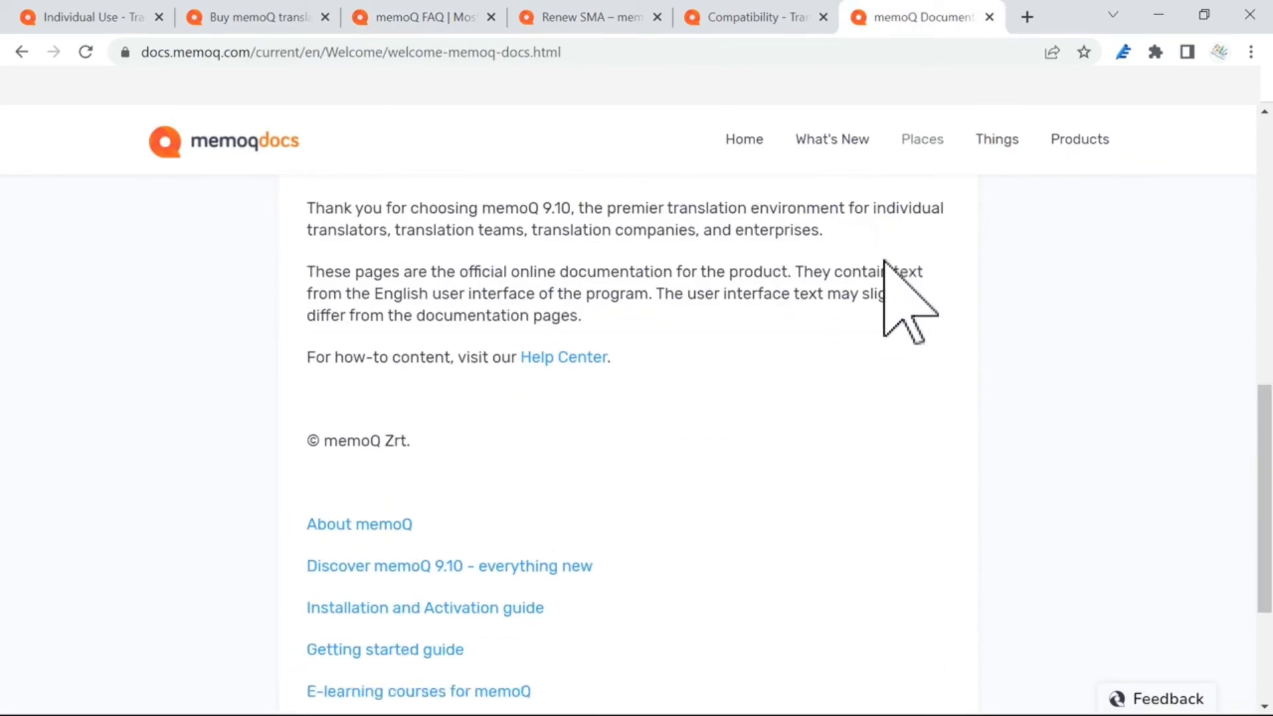
pyautogui.scroll(-2, 862, 523)
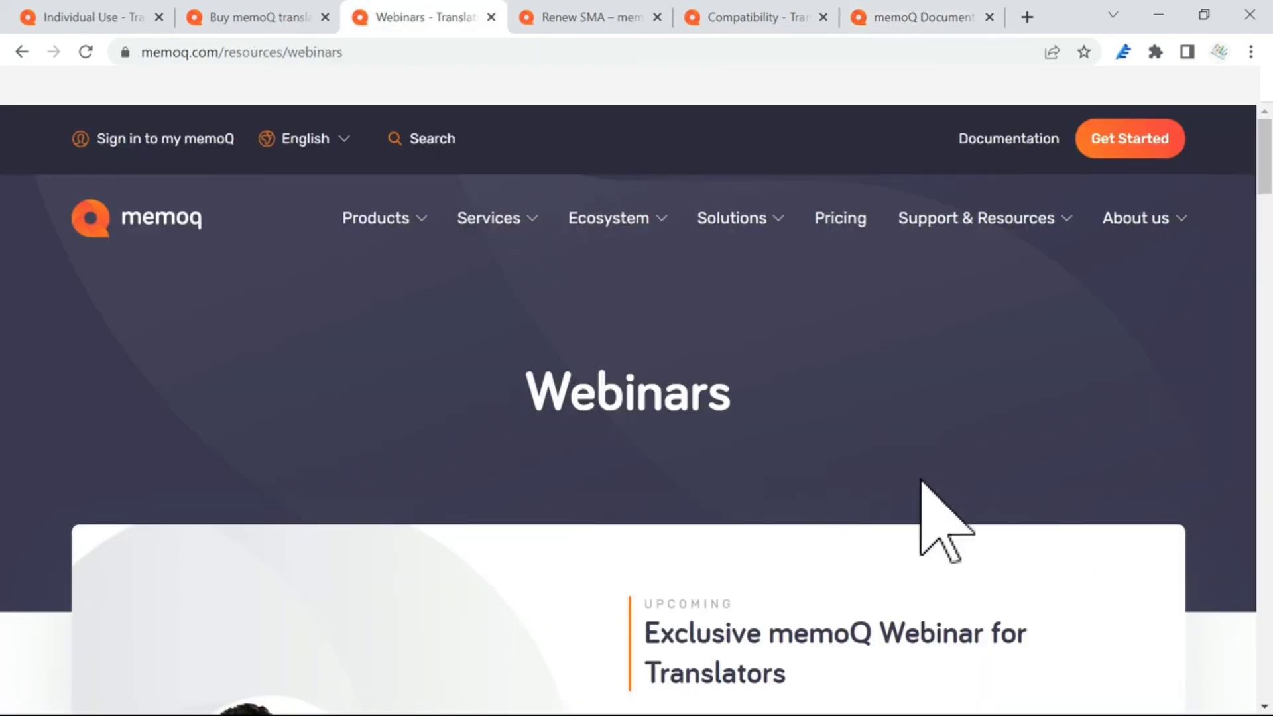
# Read the details of the upcoming "Exclusive memoQ Webinar for Translators" on memoQ's Webinars page
pyautogui.scroll(-3, 921, 480)
pyautogui.scroll(-1, 920, 480)
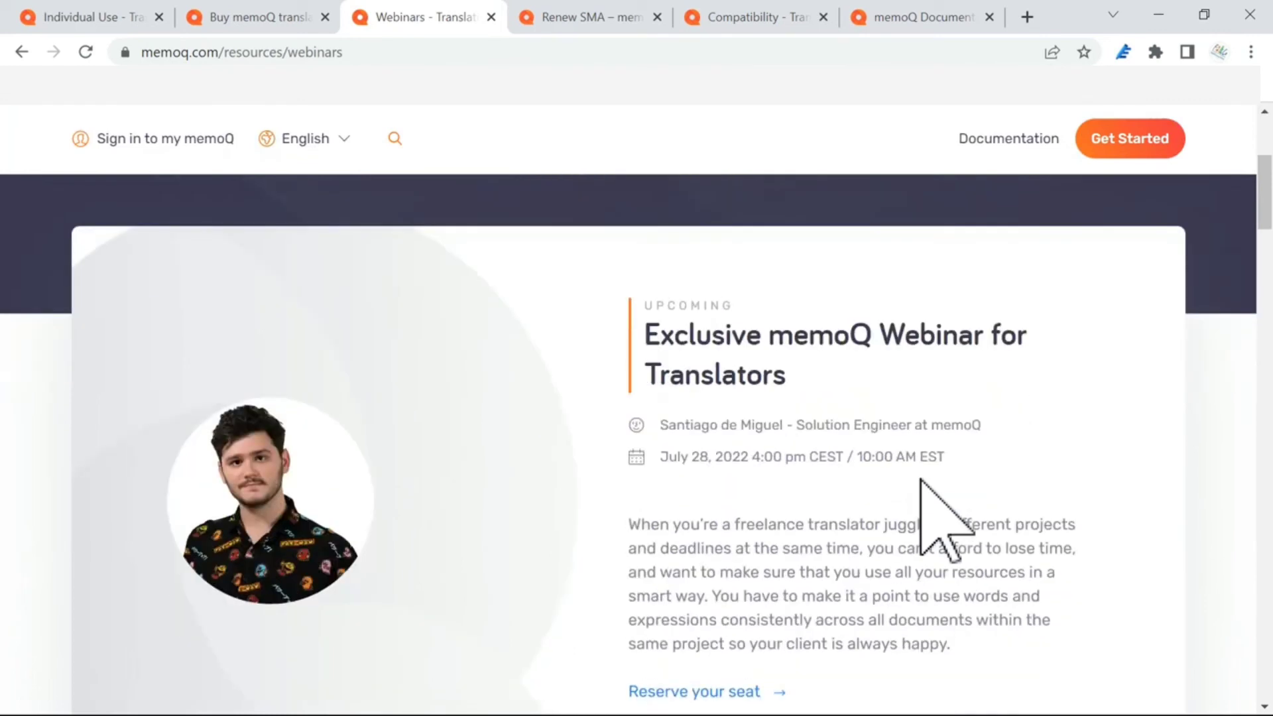
pyautogui.scroll(-4, 928, 504)
pyautogui.scroll(1, 881, 484)
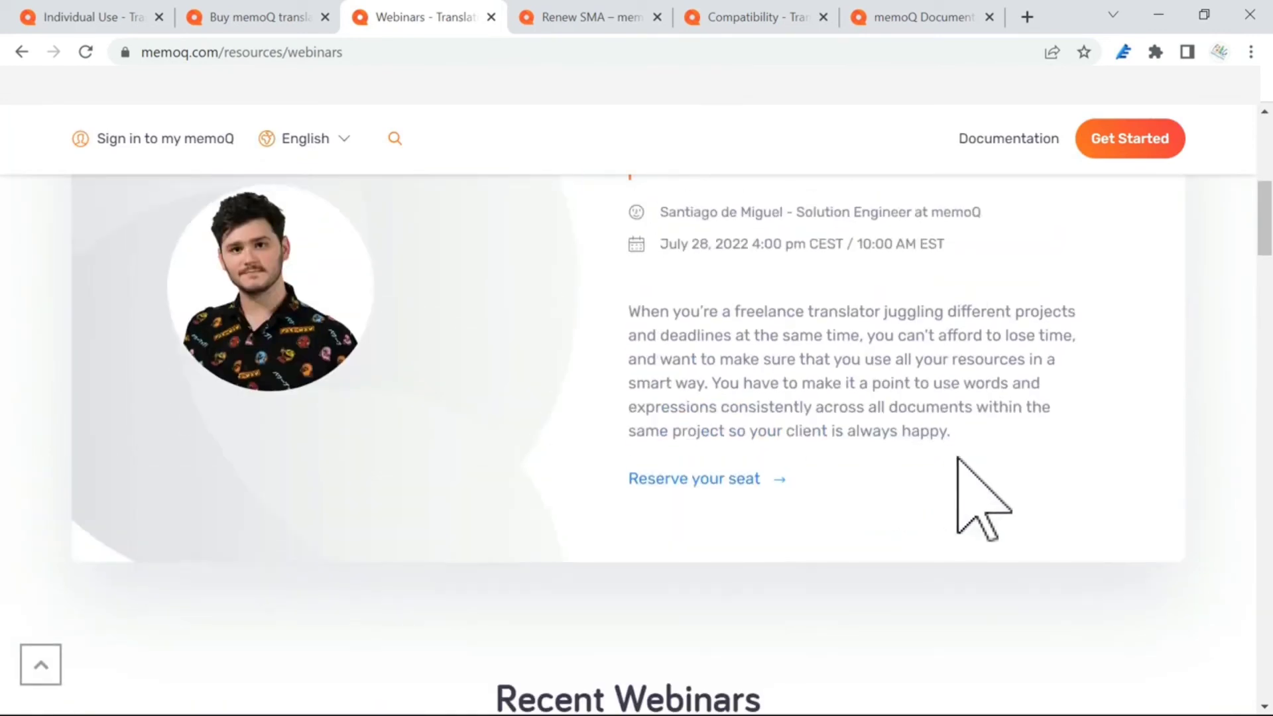
pyautogui.scroll(1, 834, 371)
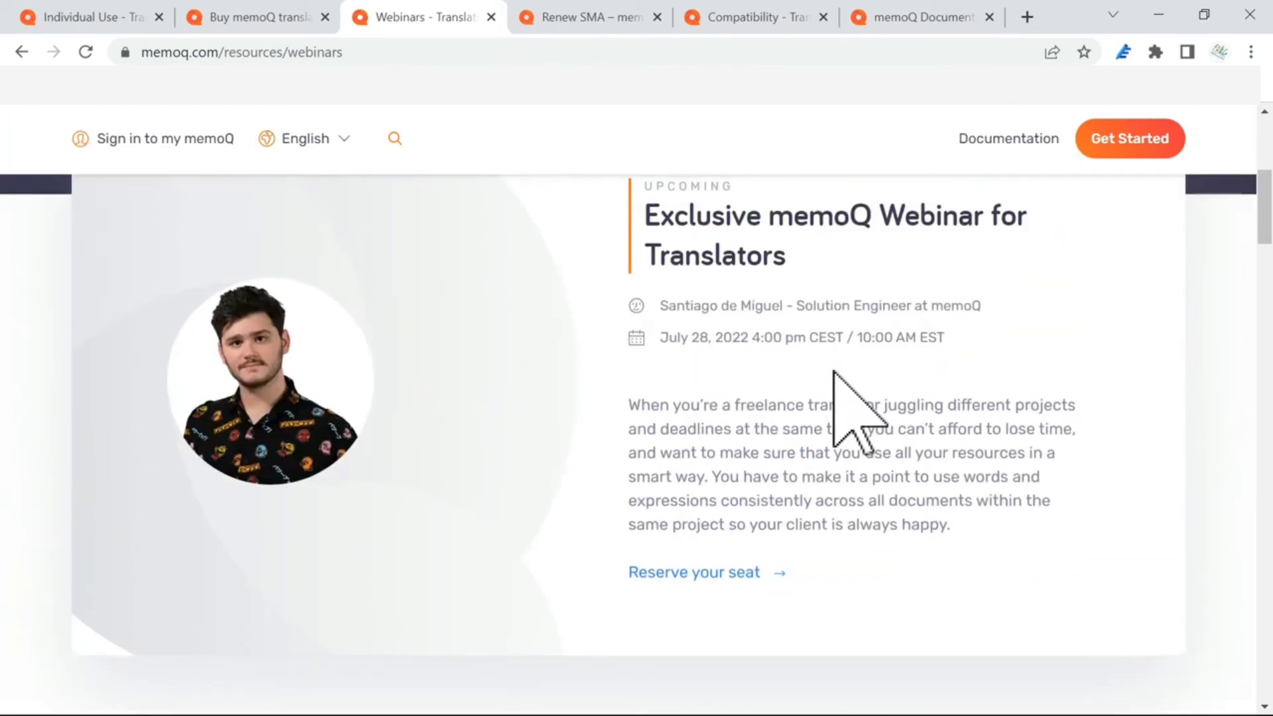